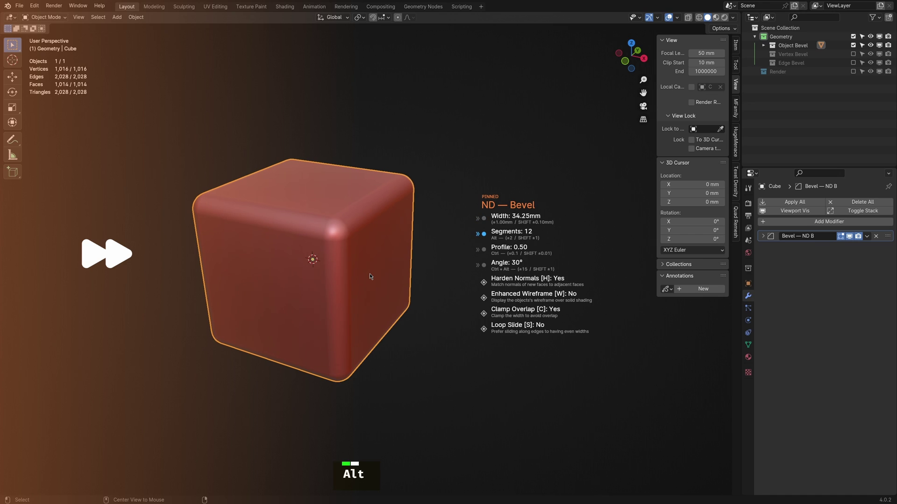
- Set the cube's bevel to a 56.75 mm width and 4 segments, and turn on Enhanced Wireframe
{"action": "scroll", "coordinate": [369, 274], "scroll_direction": "down", "scroll_amount": 6, "text": "alt"}
{"action": "scroll", "coordinate": [369, 274], "scroll_direction": "down", "scroll_amount": 20}
{"action": "key", "text": "h"}
{"action": "key", "text": "h"}
{"action": "scroll", "coordinate": [372, 273], "scroll_direction": "up", "scroll_amount": 20}
{"action": "key", "text": "w"}
{"action": "scroll", "coordinate": [373, 273], "scroll_direction": "up", "scroll_amount": 2, "text": "alt"}
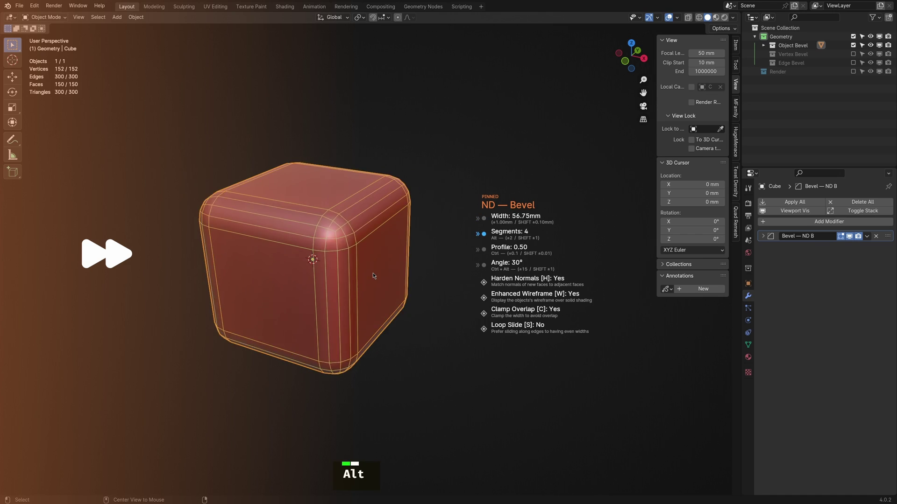
- Set the bevel width to 39.25 mm, toggle Loop Slide on and off, and accept the bevel
{"action": "scroll", "coordinate": [373, 272], "scroll_direction": "down", "scroll_amount": 17}
{"action": "key", "text": "s"}
{"action": "key", "text": "s"}
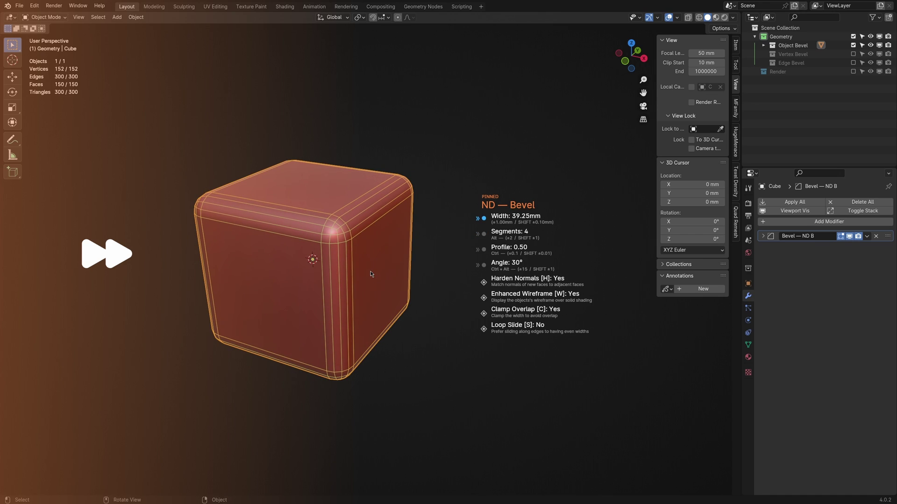
{"action": "left_click", "coordinate": [371, 273]}
- Remove the ND bevel modifiers from the cube
{"action": "key", "text": "shift+2"}
{"action": "mouse_move", "coordinate": [385, 239]}
{"action": "left_click", "coordinate": [438, 239], "text": "ctrl"}
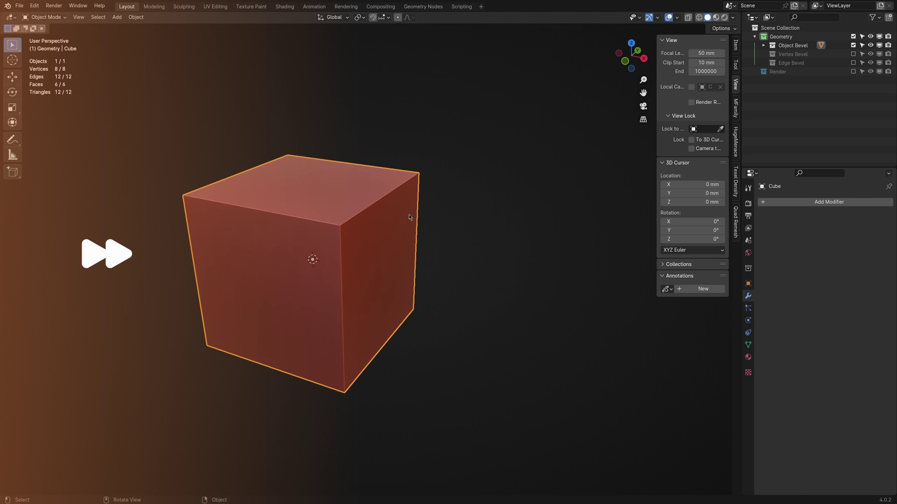
- Bevel the whole cube with a 35 mm width and 4 segments using the ND Bevel
{"action": "key", "text": "shift+2"}
{"action": "left_click", "coordinate": [406, 228]}
{"action": "scroll", "coordinate": [406, 230], "scroll_direction": "up", "scroll_amount": 2, "text": "alt"}
{"action": "left_click", "coordinate": [408, 232]}
{"action": "key", "text": "shift+2"}
{"action": "left_click", "coordinate": [427, 255]}
{"action": "left_click", "coordinate": [415, 260]}
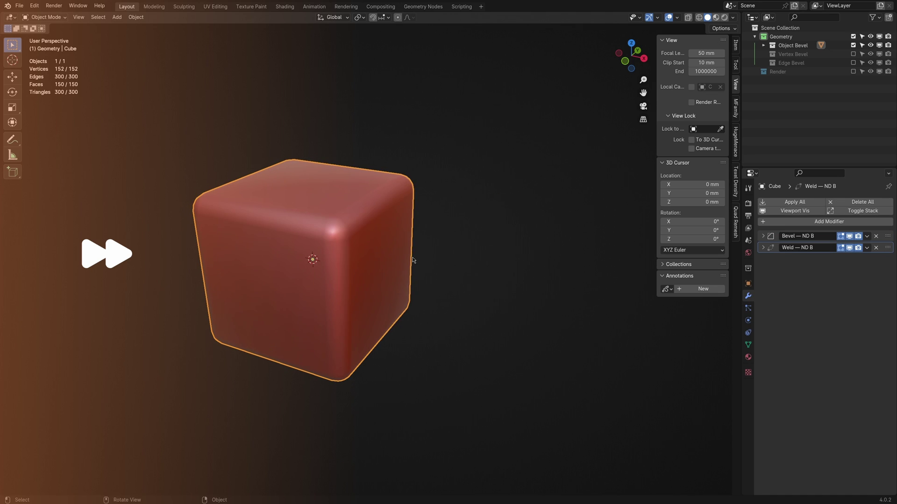
- Stack a second, separate ND bevel on the cube on top of the existing one
{"action": "key", "text": "shift+2"}
{"action": "left_click", "coordinate": [449, 259], "text": "shift"}
{"action": "left_click", "coordinate": [451, 259]}
- Recall the cube's stacked bevels for editing and switch to the first one, Bevel — ND B
{"action": "key", "text": "shift+2"}
{"action": "left_click", "coordinate": [467, 259]}
{"action": "key", "text": "r"}
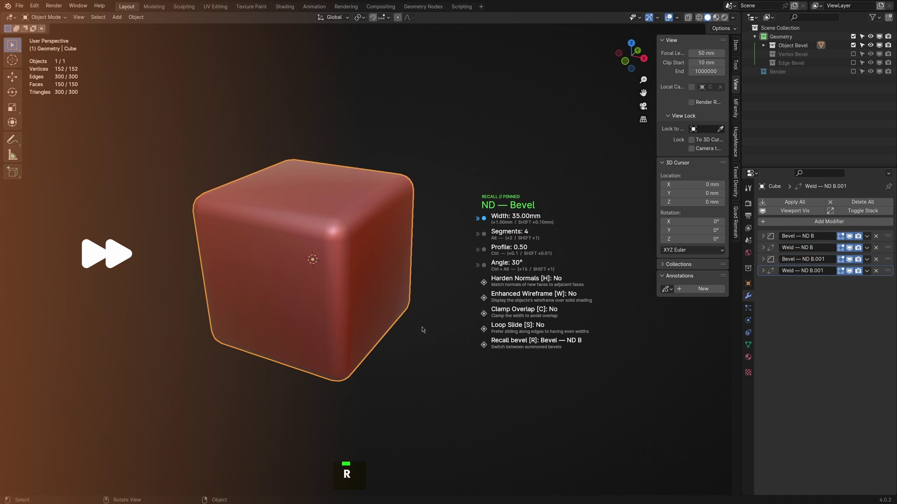
{"action": "left_click", "coordinate": [422, 330]}
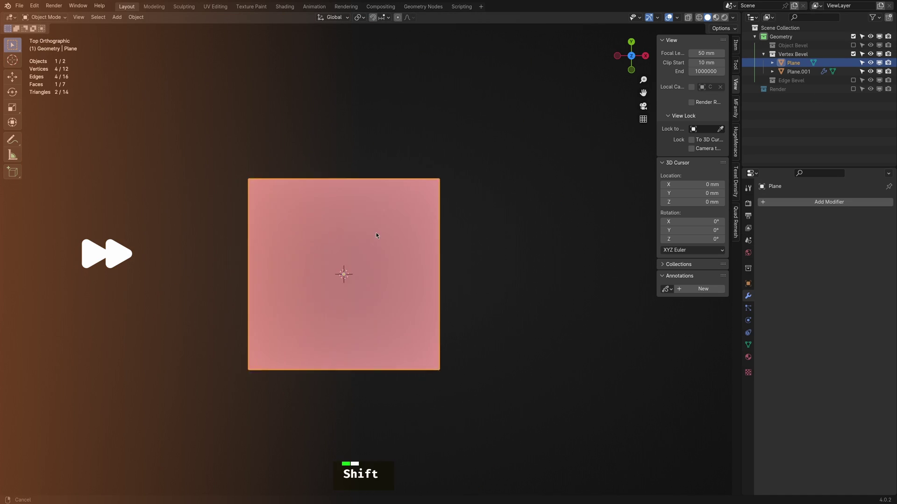
- Round the plane's upper-right corner vertex with a multi-segment ND Vertex Bevel, and recall that bevel to adjust it
{"action": "key", "text": "Tab"}
{"action": "key", "text": "1"}
{"action": "key", "text": "shift+2"}
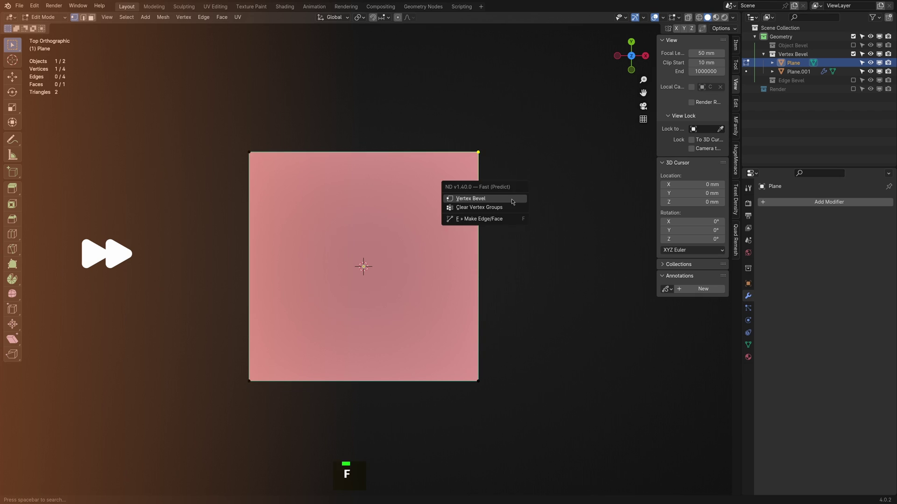
{"action": "left_click", "coordinate": [460, 196]}
{"action": "scroll", "coordinate": [547, 201], "scroll_direction": "up", "scroll_amount": 6, "text": "alt"}
{"action": "left_click", "coordinate": [495, 168]}
{"action": "key", "text": "shift+2"}
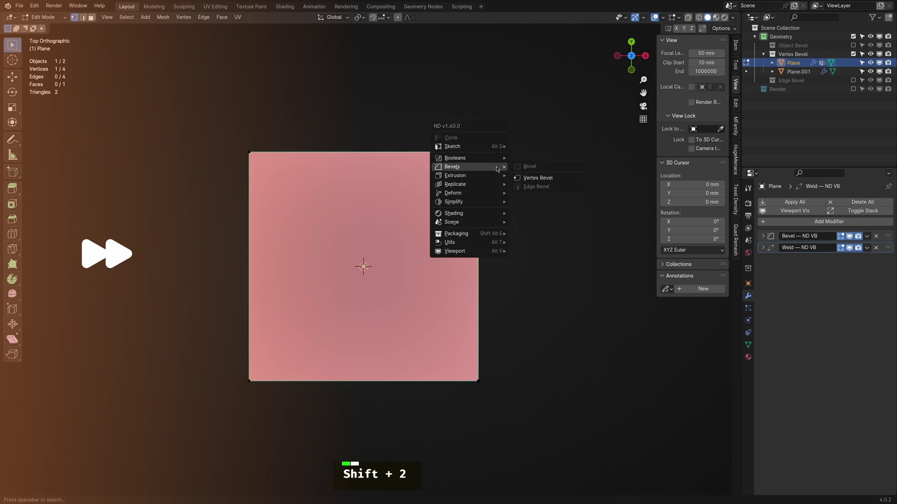
{"action": "left_click", "coordinate": [528, 178]}
{"action": "left_click", "coordinate": [523, 187]}
- Apply the ND Vertex Bevel to the plane's lower-right corner vertex
{"action": "middle_click_drag", "start_coordinate": [468, 373], "coordinate": [428, 374], "text": "shift"}
{"action": "left_click", "coordinate": [428, 374], "text": "shift"}
{"action": "key", "text": "shift+2"}
{"action": "left_click", "coordinate": [509, 315]}
{"action": "left_click", "coordinate": [513, 314]}
- Clear the vertex groups from the plane's upper-right corner vertex
{"action": "left_click", "coordinate": [448, 160]}
{"action": "key", "text": "shift+2"}
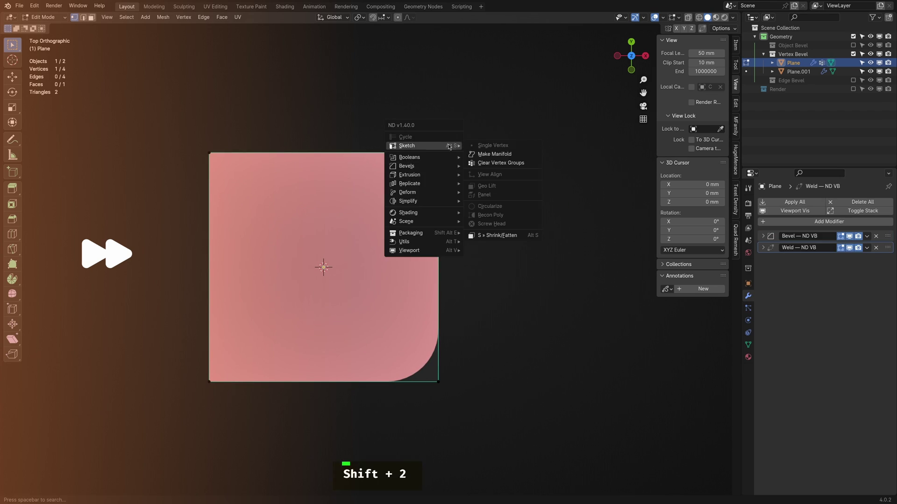
{"action": "left_click", "coordinate": [488, 163]}
- Remove the vertex bevel from the plane and leave Edit Mode
{"action": "left_click", "coordinate": [451, 394]}
{"action": "key", "text": "shift+2"}
{"action": "left_click", "coordinate": [486, 374], "text": "ctrl"}
{"action": "key", "text": "Tab"}
- Chamfer the near base corner of the thickened Plane.001 with an ND Vertex Bevel
{"action": "middle_click_drag", "start_coordinate": [430, 357], "coordinate": [455, 280]}
{"action": "middle_click_drag", "start_coordinate": [455, 187], "coordinate": [458, 242], "text": "shift"}
{"action": "left_click", "coordinate": [438, 290]}
{"action": "key", "text": "Tab"}
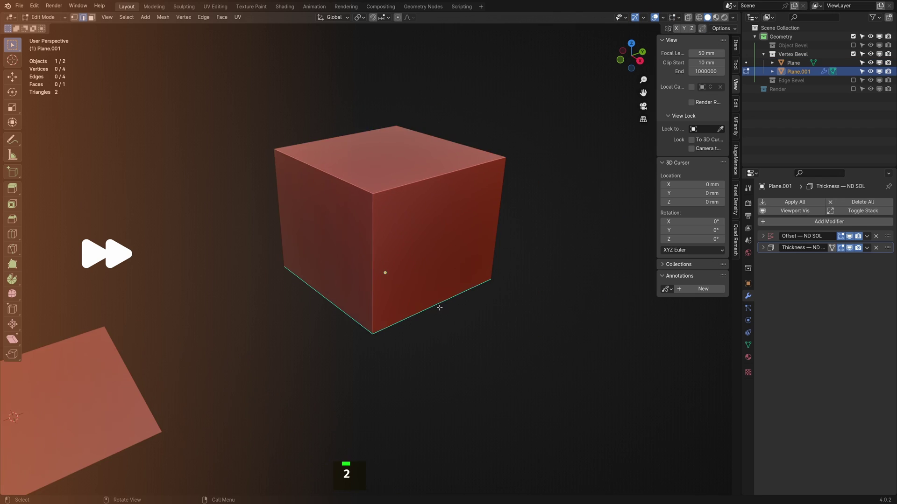
{"action": "left_click", "coordinate": [392, 343]}
{"action": "key", "text": "shift+2"}
{"action": "left_click", "coordinate": [402, 346]}
{"action": "left_click", "coordinate": [474, 346]}
- Add a late-applied Vertex Bevel to another base corner of Plane.001, placed after its thickness modifier
{"action": "middle_click_drag", "start_coordinate": [474, 346], "coordinate": [476, 316]}
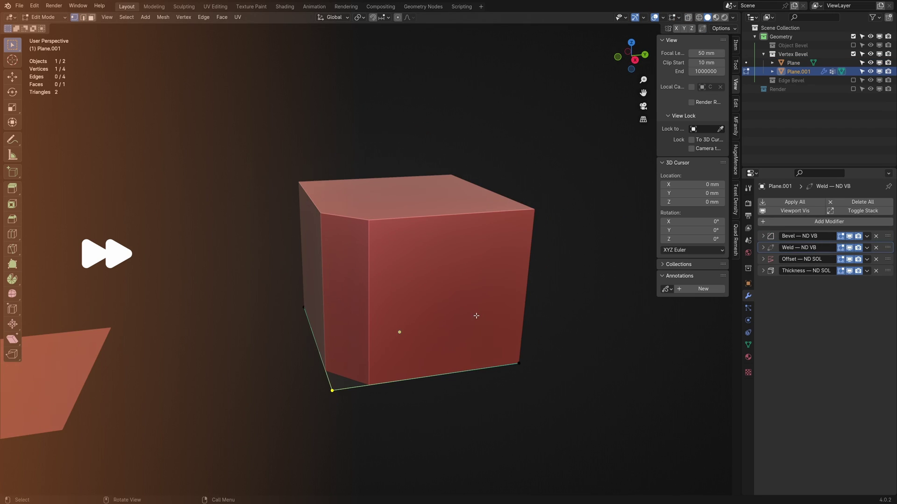
{"action": "middle_click_drag", "start_coordinate": [533, 328], "coordinate": [475, 327]}
{"action": "left_click", "coordinate": [360, 389]}
{"action": "key", "text": "shift+2"}
{"action": "mouse_move", "coordinate": [365, 395]}
{"action": "left_click", "coordinate": [432, 408]}
{"action": "left_click", "coordinate": [450, 406]}
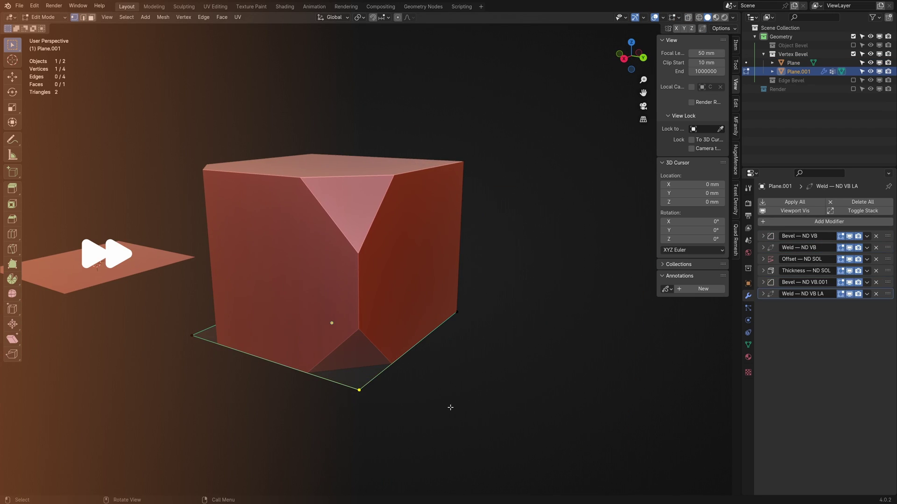
- Annotate the selected base vertex of Plane.001 and its link to the beveled corner directly above it
{"action": "left_click", "coordinate": [12, 140]}
{"action": "mouse_move", "coordinate": [363, 386]}
{"action": "left_mouse_down"}
{"action": "mouse_move", "coordinate": [355, 383]}
{"action": "mouse_move", "coordinate": [362, 386]}
{"action": "left_mouse_up"}
{"action": "left_click_drag", "start_coordinate": [359, 384], "coordinate": [358, 205]}
{"action": "left_click_drag", "start_coordinate": [400, 374], "coordinate": [371, 391]}
{"action": "mouse_move", "coordinate": [337, 174]}
{"action": "left_mouse_down"}
{"action": "mouse_move", "coordinate": [316, 257]}
{"action": "mouse_move", "coordinate": [337, 385]}
{"action": "left_mouse_up"}
{"action": "left_click_drag", "start_coordinate": [342, 177], "coordinate": [358, 206]}
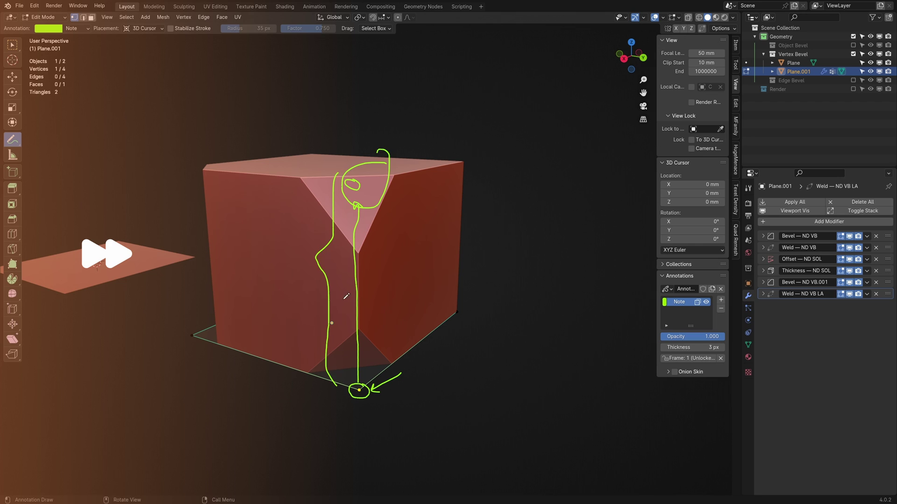
- Delete the annotation and switch back to the selection tool
{"action": "left_click", "coordinate": [720, 289]}
{"action": "left_click", "coordinate": [12, 45]}
{"action": "key", "text": "Escape"}
- Exclude the Vertex Bevel collection and enable the Edge Bevel collection in the scene
{"action": "left_click", "coordinate": [852, 54]}
{"action": "left_click", "coordinate": [853, 63]}
{"action": "key", "text": "f"}
- Chamfer one top edge of the cube with an ND Edge Bevel about 65 mm wide at weight 1.00
{"action": "middle_click_drag", "start_coordinate": [432, 288], "coordinate": [394, 270]}
{"action": "key", "text": "2"}
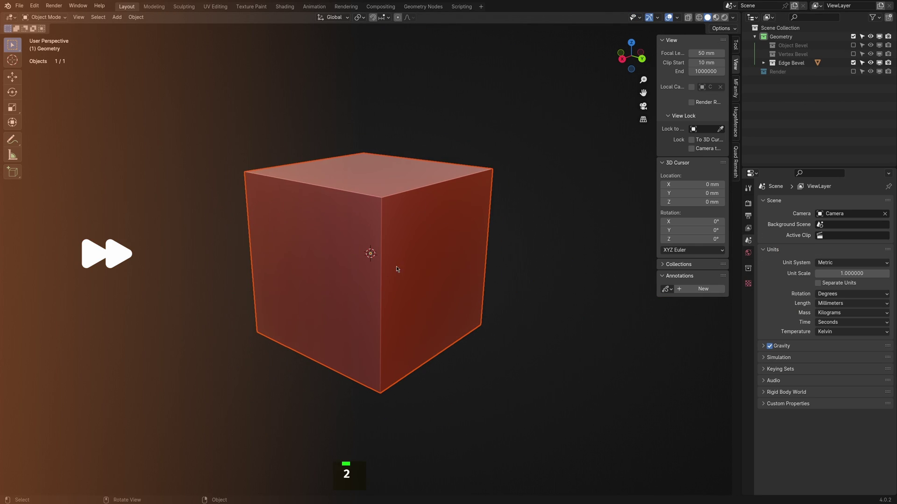
{"action": "left_click", "coordinate": [323, 209]}
{"action": "key", "text": "shift+2"}
{"action": "key", "text": "ctrl+alt"}
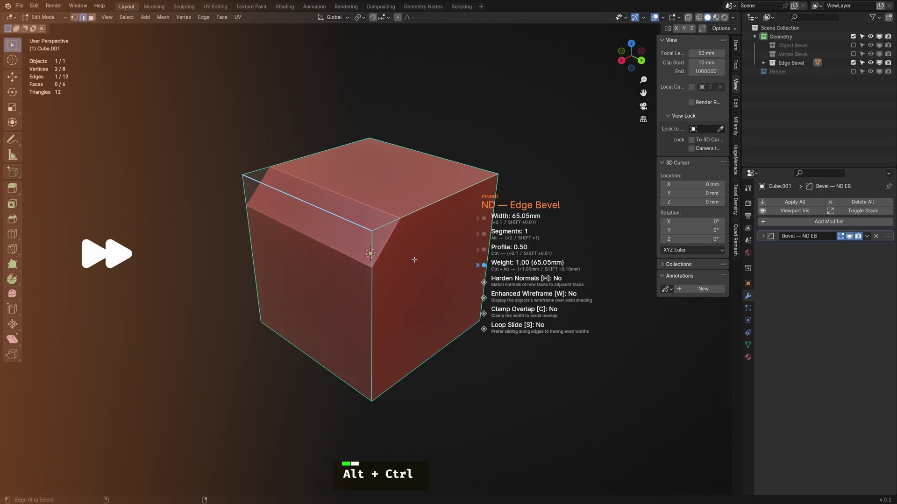
{"action": "left_click", "coordinate": [499, 243]}
- Add an adjacent top edge to the cube's Edge Bevel, giving it its own bevel weight
{"action": "middle_click_drag", "start_coordinate": [500, 243], "coordinate": [402, 241]}
{"action": "left_click", "coordinate": [409, 208]}
{"action": "key", "text": "shift+2"}
{"action": "left_click", "coordinate": [460, 212]}
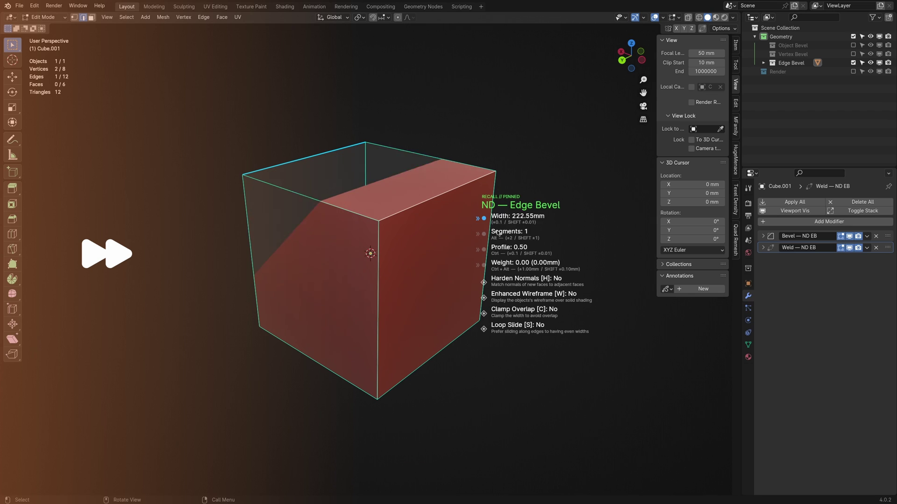
{"action": "key", "text": "ctrl+alt"}
{"action": "left_click", "coordinate": [550, 275]}
{"action": "middle_click_drag", "start_coordinate": [550, 275], "coordinate": [547, 280]}
{"action": "left_click", "coordinate": [545, 281]}
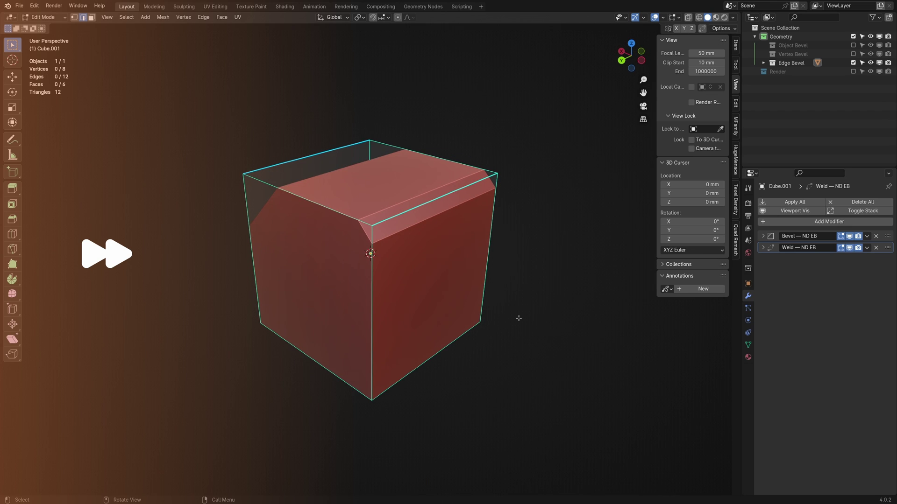
- Start an ND bevel on two adjacent vertices of the cube's bottom face
{"action": "key", "text": "1"}
{"action": "middle_click_drag", "start_coordinate": [459, 406], "coordinate": [434, 200]}
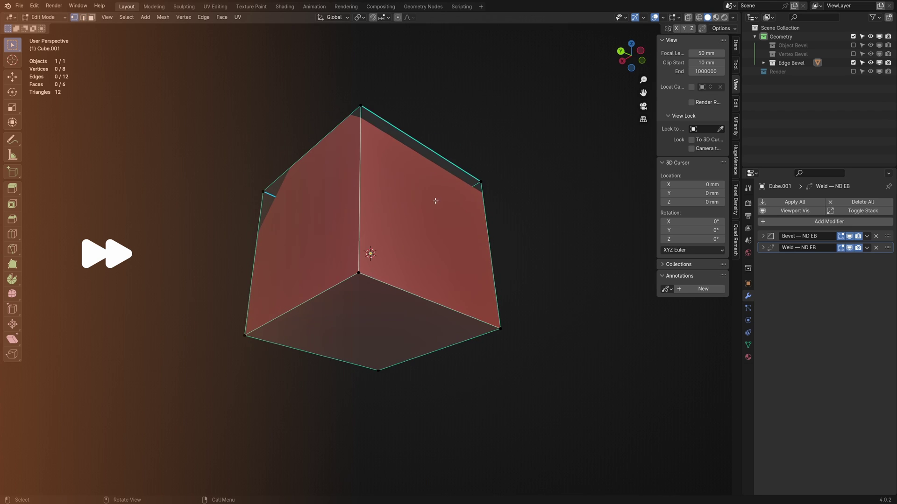
{"action": "left_click", "coordinate": [359, 273]}
{"action": "left_click", "coordinate": [500, 328], "text": "shift"}
{"action": "key", "text": "shift+2"}
{"action": "mouse_move", "coordinate": [435, 293]}
{"action": "left_click", "coordinate": [479, 303]}
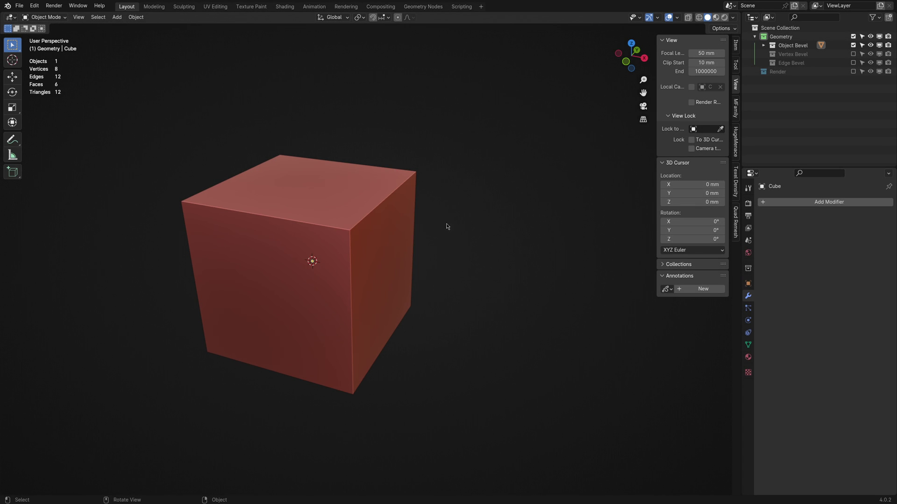
- Bevel the Object Bevel cube with Clamp Overlap on, 8 segments and a 34.25 mm width
{"action": "mouse_move", "coordinate": [348, 270]}
{"action": "middle_mouse_down"}
{"action": "mouse_move", "coordinate": [544, 257]}
{"action": "mouse_move", "coordinate": [336, 279]}
{"action": "middle_mouse_up"}
{"action": "left_click", "coordinate": [357, 235]}
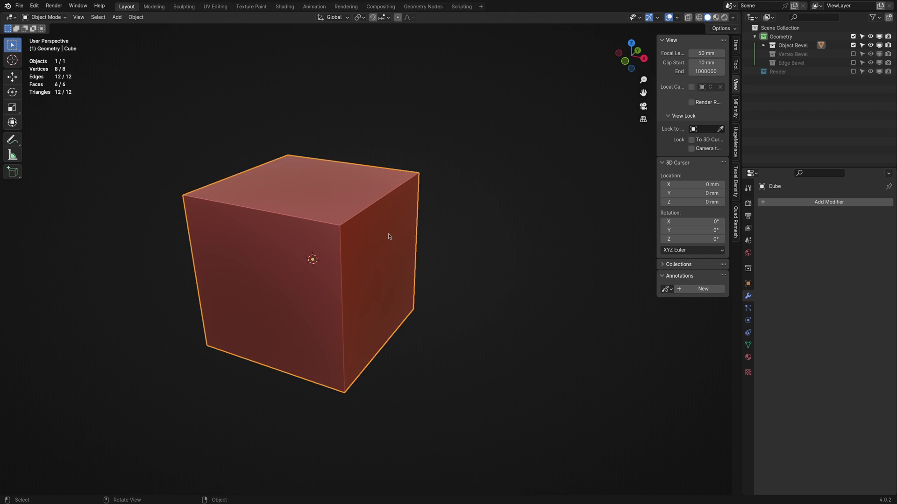
{"action": "key", "text": "shift+2"}
{"action": "mouse_move", "coordinate": [387, 234]}
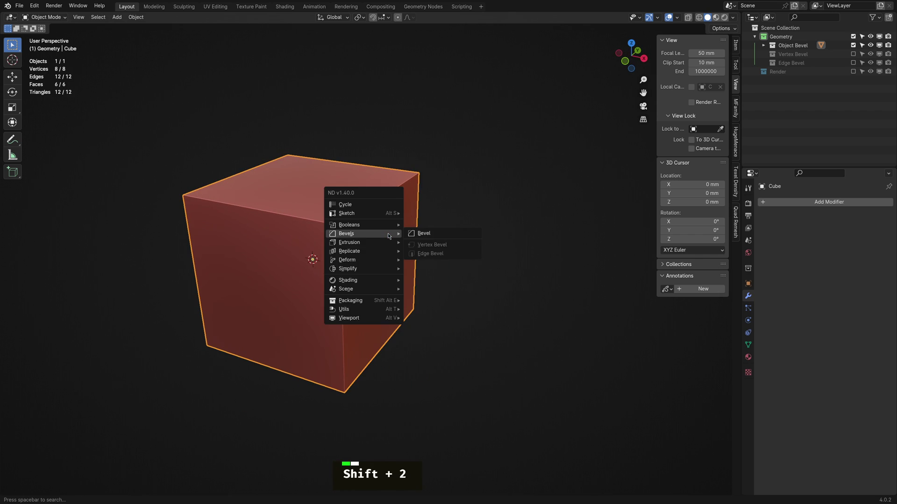
{"action": "left_click", "coordinate": [425, 234]}
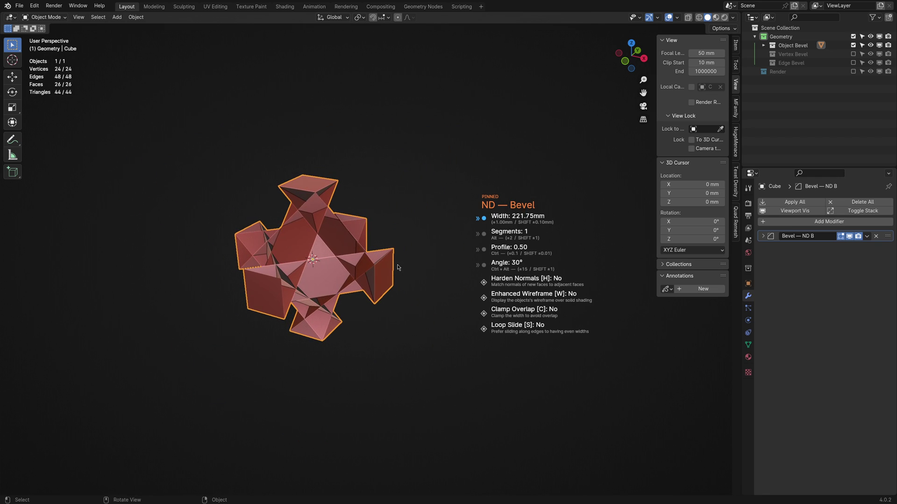
{"action": "key", "text": "c"}
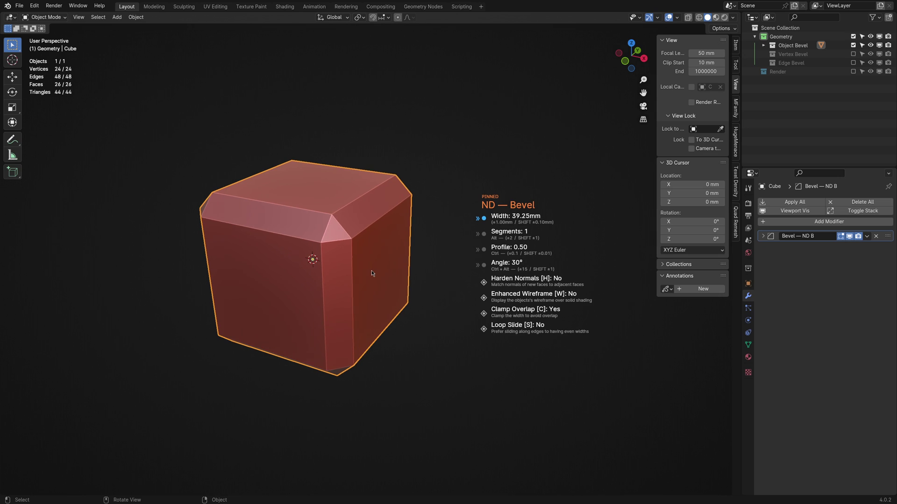
{"action": "scroll", "coordinate": [370, 273], "scroll_direction": "up", "scroll_amount": 3, "text": "alt"}
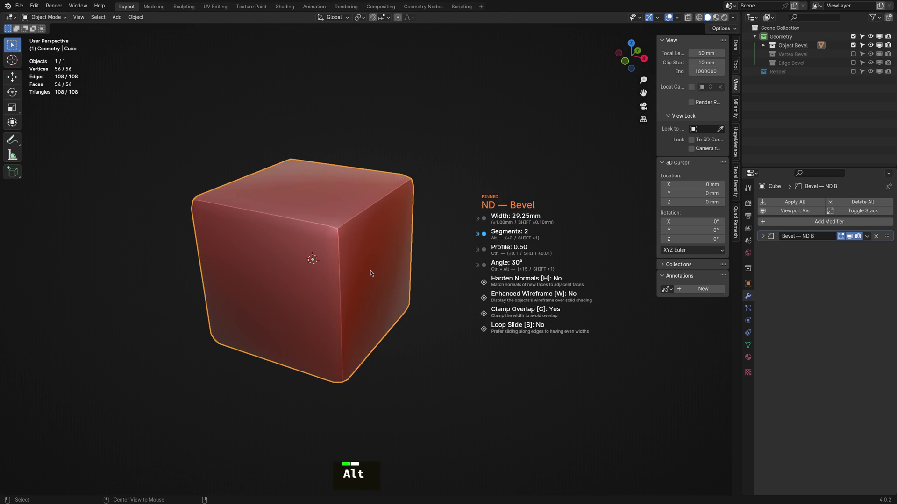
{"action": "scroll", "coordinate": [370, 274], "scroll_direction": "up", "scroll_amount": 1, "text": "alt"}
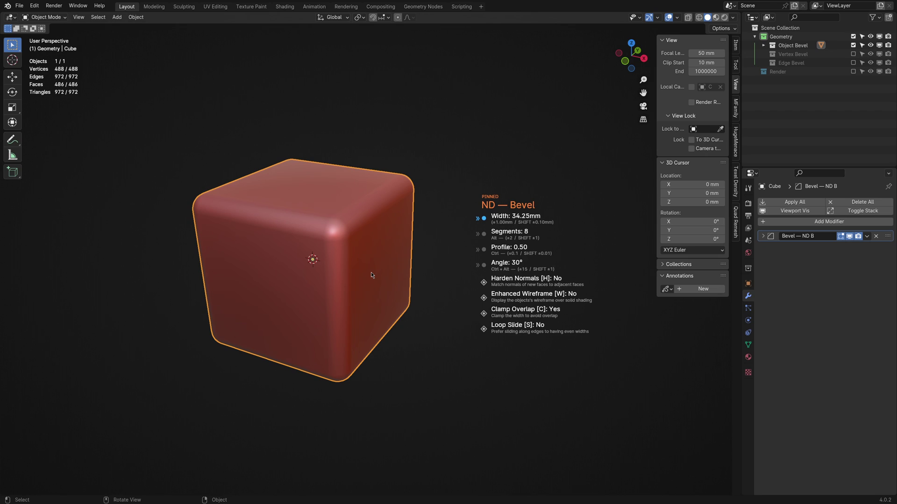
- Try other angle limits on the cube's bevel and finish at 30°
{"action": "key", "text": "ctrl+alt"}
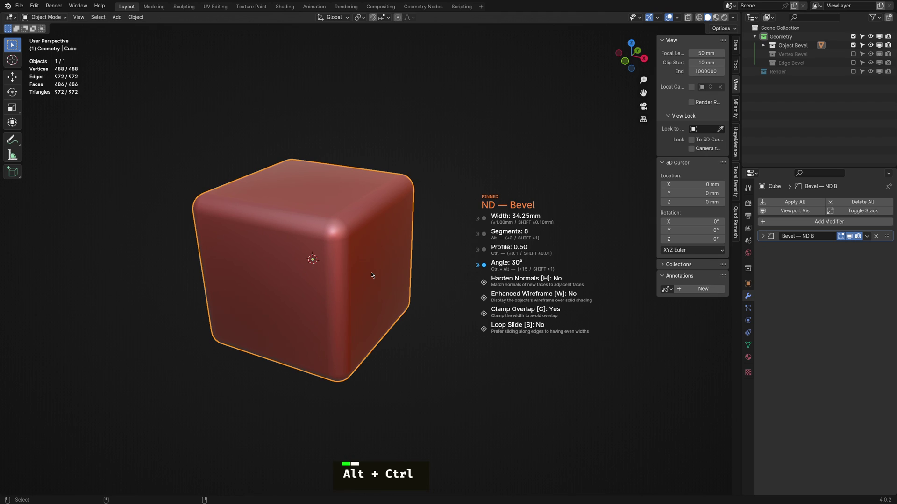
{"action": "mouse_move", "coordinate": [379, 277]}
{"action": "scroll", "coordinate": [413, 275], "scroll_direction": "down", "scroll_amount": 2, "text": "ctrl+alt"}
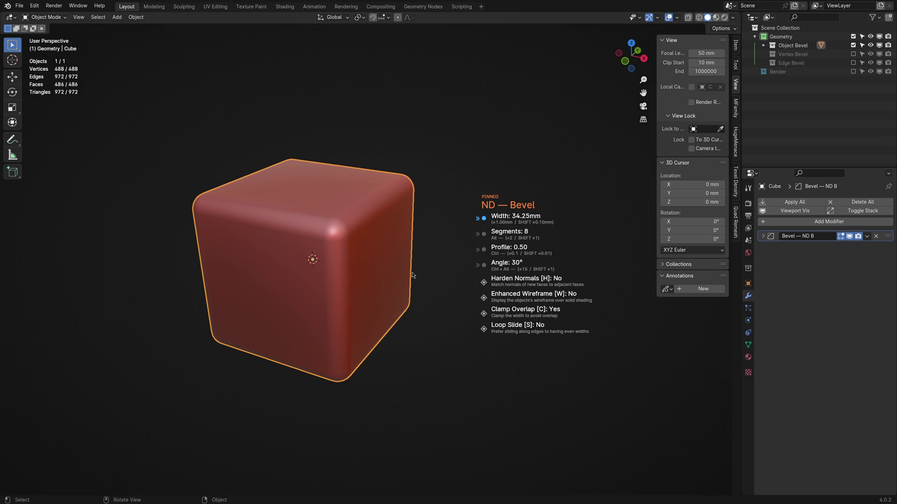
- Try flatter and rounder profile values on the cube's bevel and finish at 0.50
{"action": "key", "text": "ctrl"}
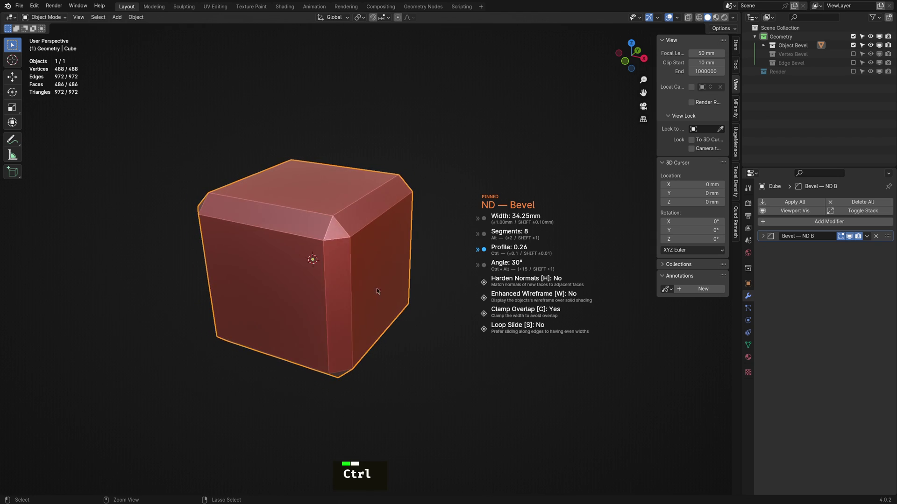
{"action": "scroll", "coordinate": [369, 289], "scroll_direction": "up", "scroll_amount": 6, "text": "ctrl"}
{"action": "scroll", "coordinate": [369, 290], "scroll_direction": "down", "scroll_amount": 8, "text": "ctrl"}
{"action": "scroll", "coordinate": [369, 289], "scroll_direction": "up", "scroll_amount": 4, "text": "ctrl"}
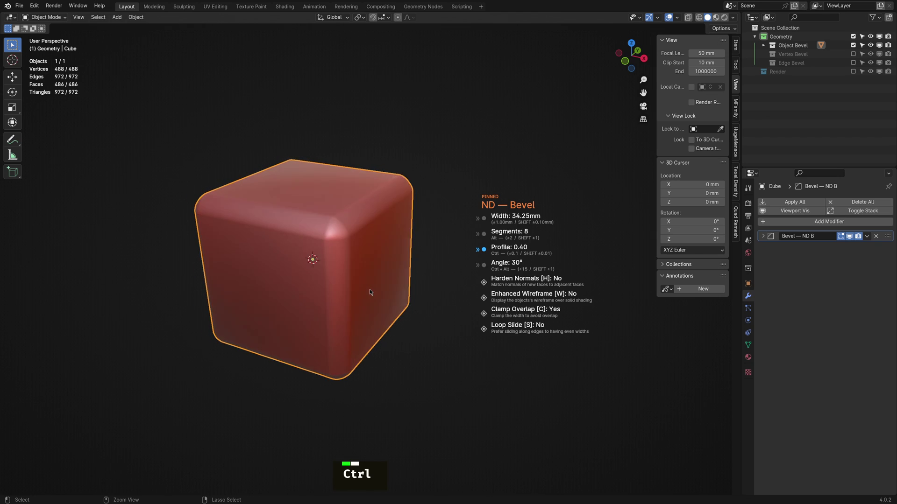
{"action": "scroll", "coordinate": [369, 292], "scroll_direction": "up", "scroll_amount": 1, "text": "ctrl"}
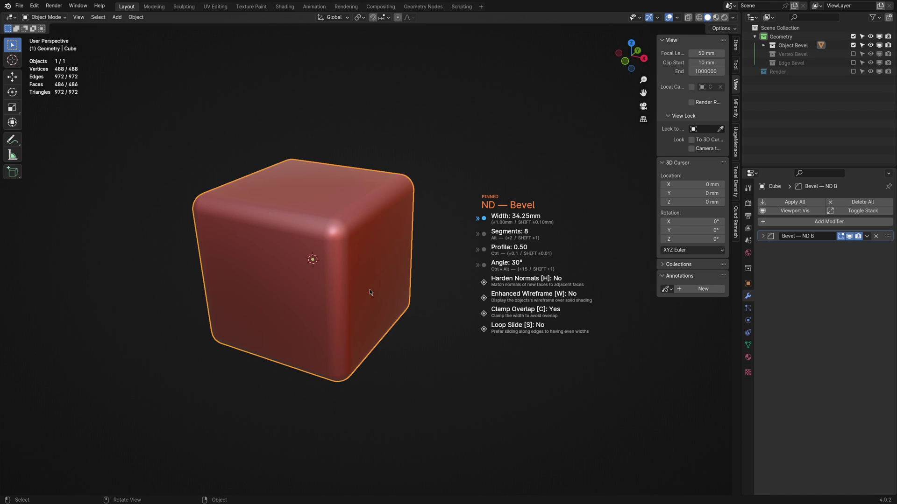
- Turn on Harden Normals for the bevel and reduce it to 1 segment
{"action": "key", "text": "h"}
{"action": "key", "text": "alt"}
{"action": "scroll", "coordinate": [370, 276], "scroll_direction": "up", "scroll_amount": 2, "text": "alt"}
{"action": "scroll", "coordinate": [370, 276], "scroll_direction": "down", "scroll_amount": 5, "text": "alt"}
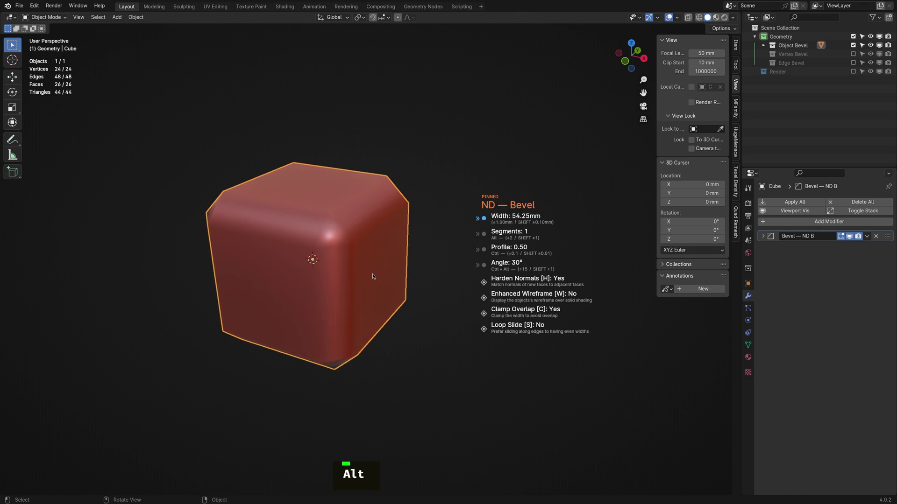
- Set the bevel to a 56.75 mm width and 4 segments with Enhanced Wireframe turned on
{"action": "scroll", "coordinate": [372, 276], "scroll_direction": "down", "scroll_amount": 20}
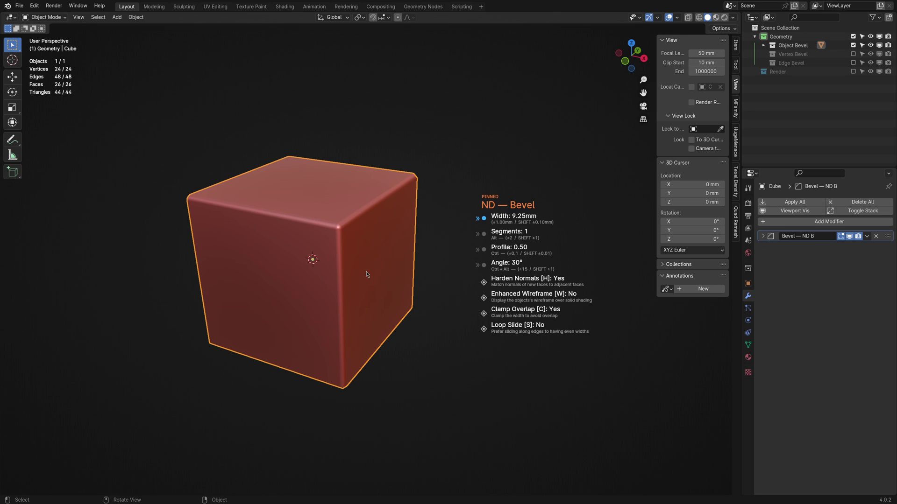
{"action": "key", "text": "h"}
{"action": "mouse_move", "coordinate": [373, 275]}
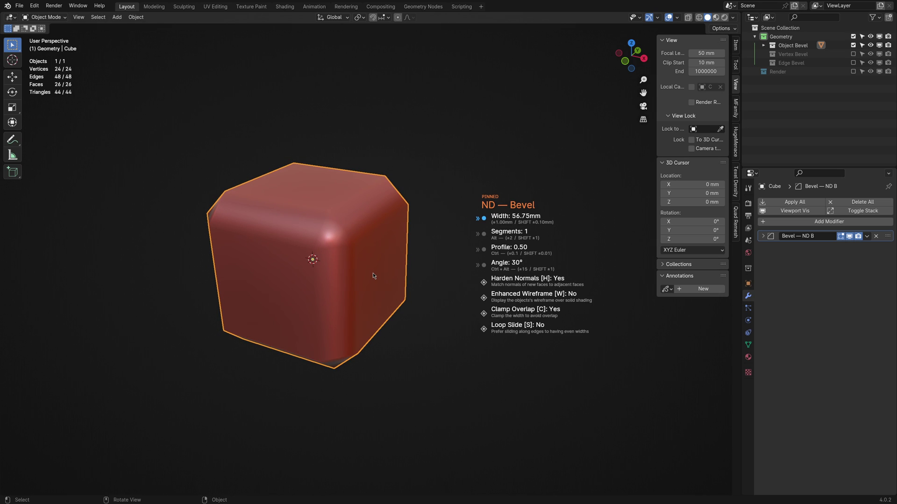
{"action": "key", "text": "w"}
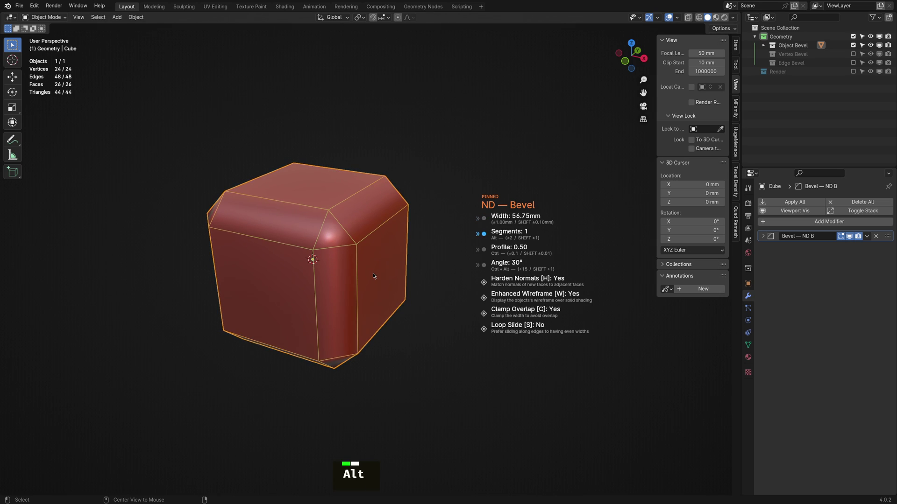
{"action": "scroll", "coordinate": [373, 274], "scroll_direction": "up", "scroll_amount": 2, "text": "alt"}
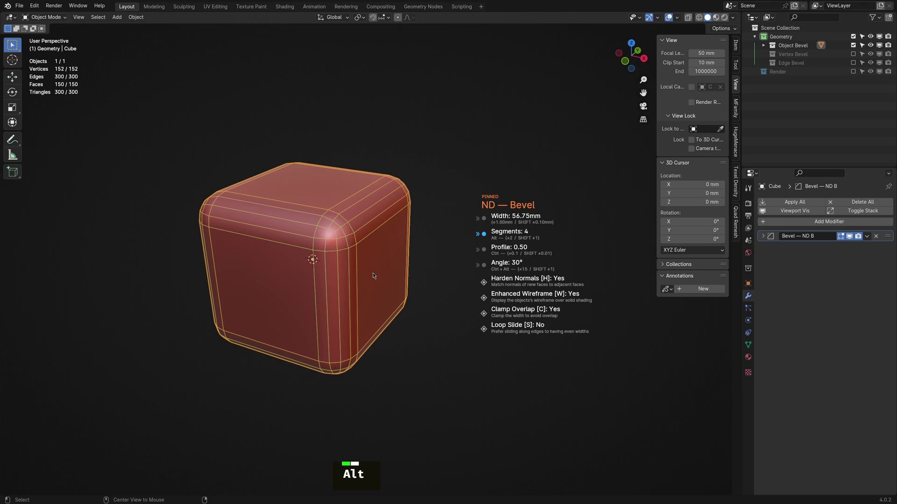
- Toggle Loop Slide on and off, and accept the cube's bevel at a 39.25 mm width with 4 segments
{"action": "scroll", "coordinate": [373, 275], "scroll_direction": "down", "scroll_amount": 2, "text": "alt"}
{"action": "scroll", "coordinate": [373, 275], "scroll_direction": "up", "scroll_amount": 2, "text": "alt"}
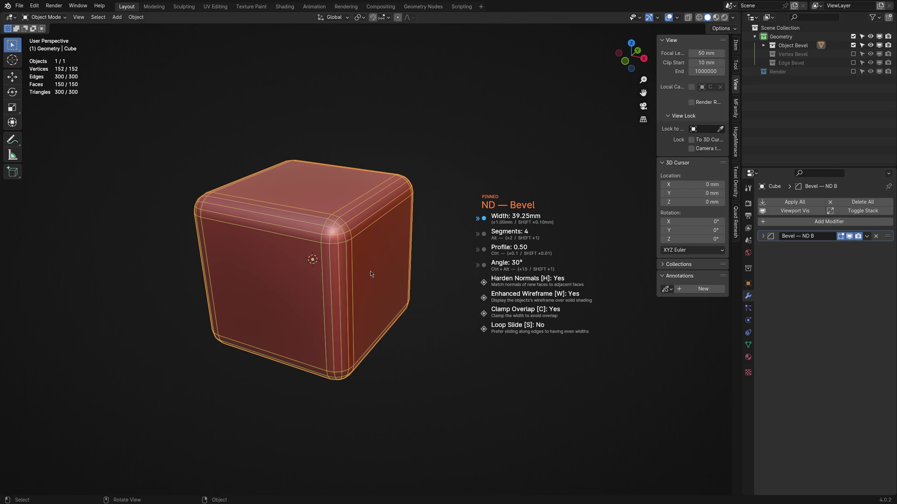
{"action": "key", "text": "s"}
{"action": "key", "text": "s"}
{"action": "key", "text": "s"}
{"action": "key", "text": "s"}
{"action": "left_click", "coordinate": [370, 274]}
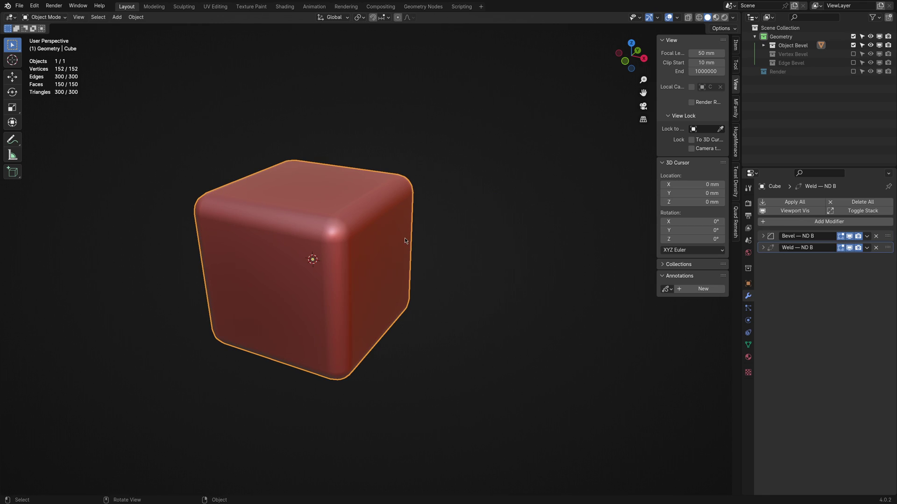
- Remove the existing bevel modifiers from the cube
{"action": "key", "text": "shift+2"}
{"action": "mouse_move", "coordinate": [404, 238]}
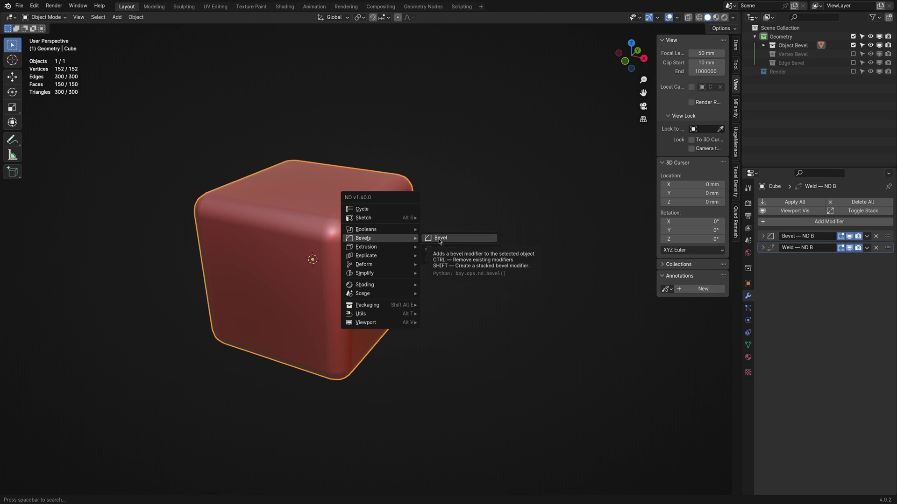
{"action": "key", "text": "ctrl"}
{"action": "left_click", "coordinate": [439, 240], "text": "ctrl"}
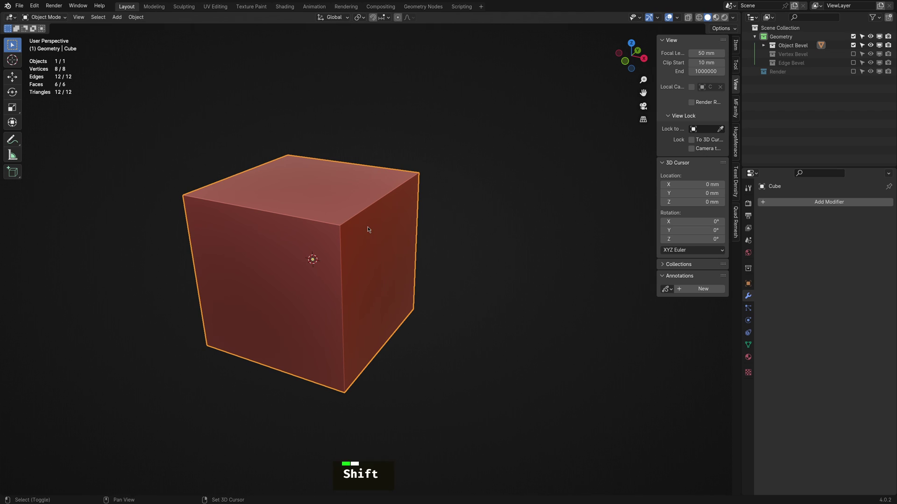
- Add a new object bevel about 35 mm wide with 4 segments to the cube
{"action": "key", "text": "shift+2"}
{"action": "mouse_move", "coordinate": [369, 229]}
{"action": "left_click", "coordinate": [401, 226]}
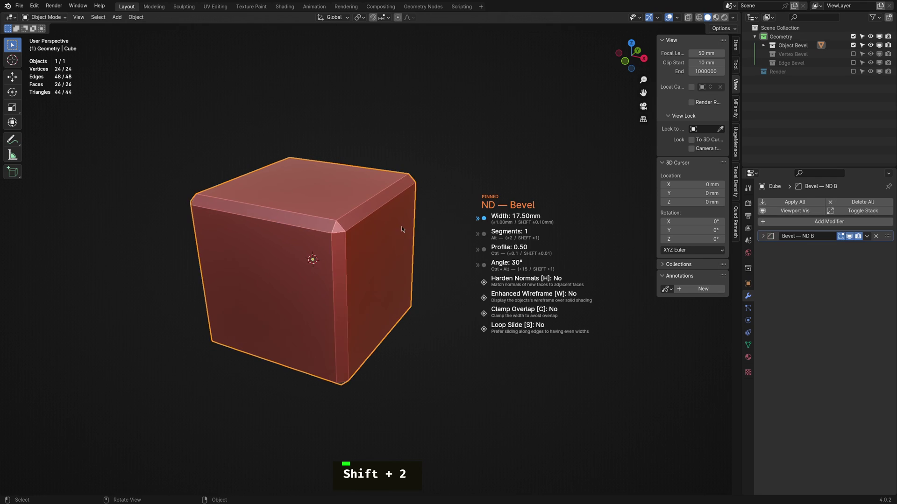
{"action": "scroll", "coordinate": [404, 229], "scroll_direction": "up", "scroll_amount": 3, "text": "alt"}
{"action": "left_click", "coordinate": [405, 230]}
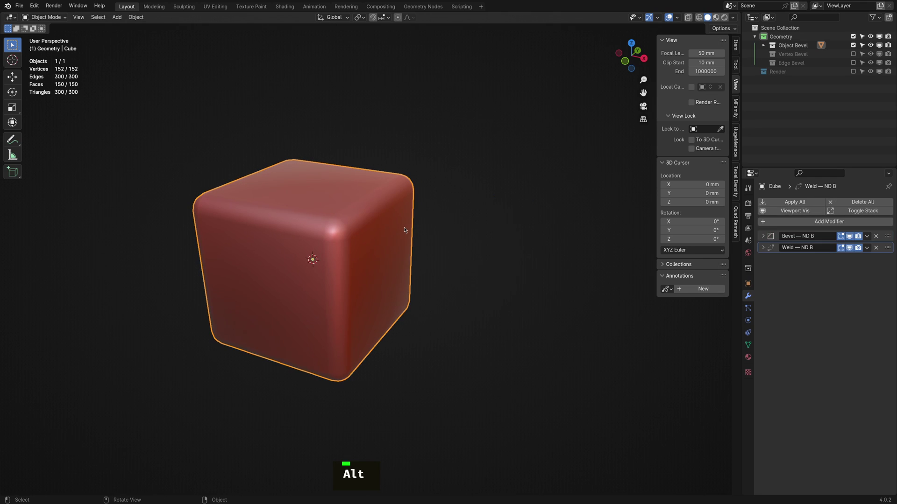
- Reselect the cube, recall its existing bevel and try a 25 mm width
{"action": "left_click", "coordinate": [466, 245]}
{"action": "left_click", "coordinate": [409, 254]}
{"action": "key", "text": "shift+2"}
{"action": "mouse_move", "coordinate": [396, 256]}
{"action": "left_click", "coordinate": [428, 255]}
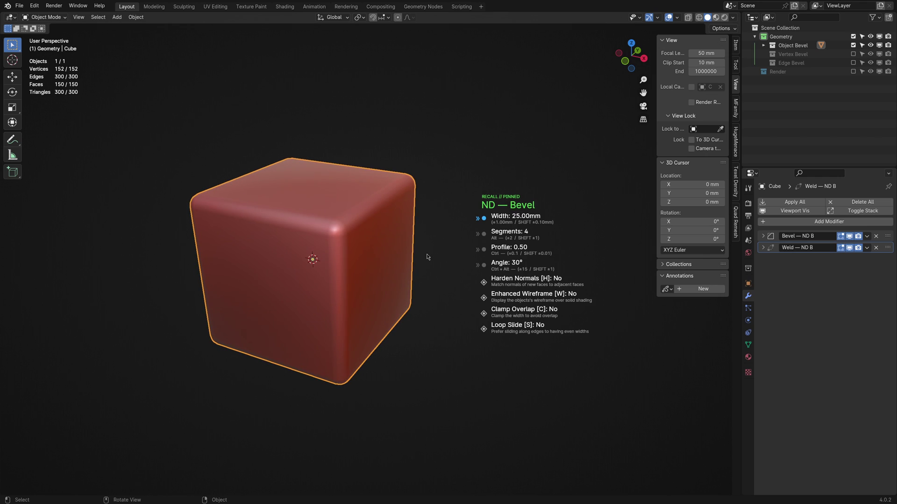
{"action": "left_click", "coordinate": [427, 256]}
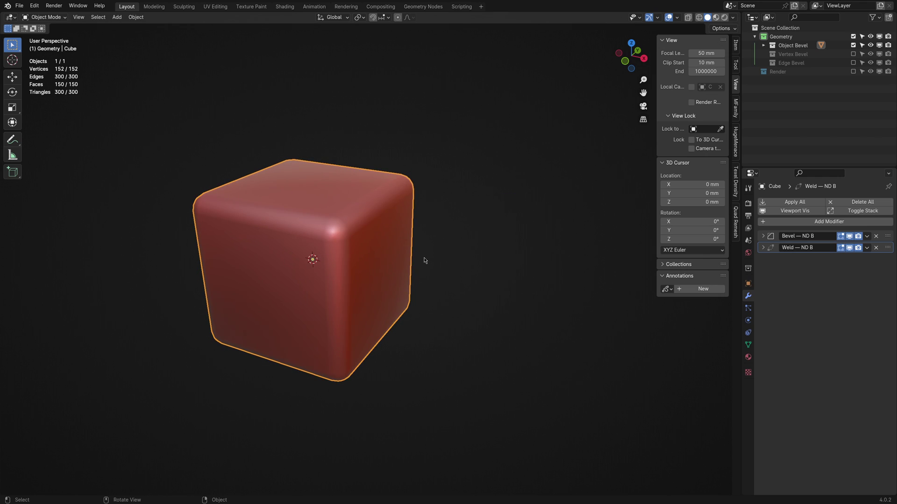
- Stack a second bevel on the cube with a width of about 97.5 mm and 1 segment
{"action": "key", "text": "shift+2"}
{"action": "mouse_move", "coordinate": [413, 258]}
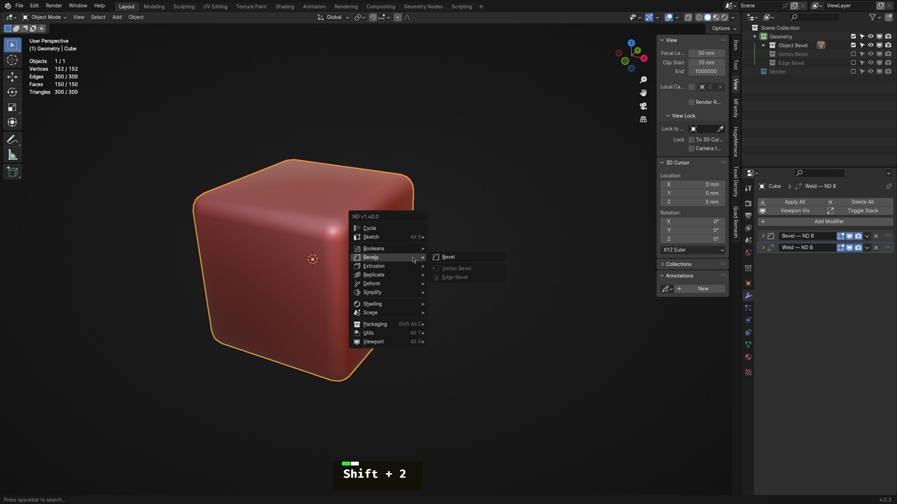
{"action": "left_click", "coordinate": [449, 258], "text": "shift"}
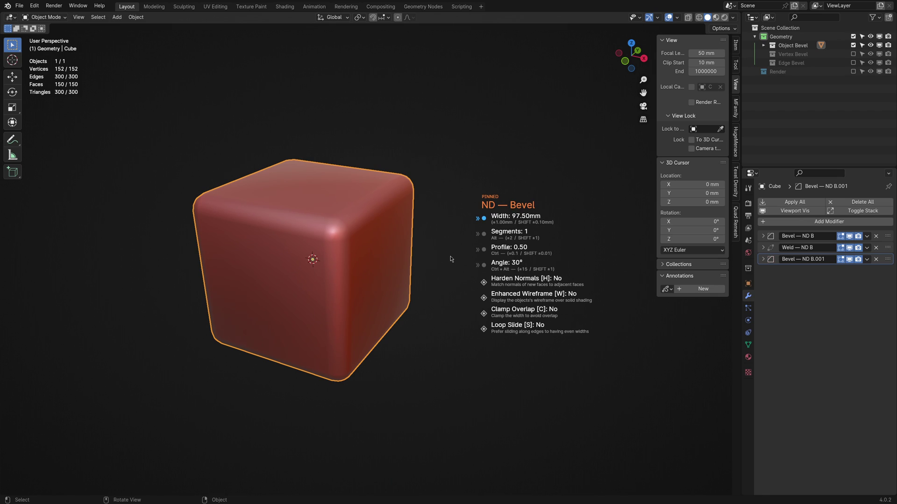
{"action": "left_click", "coordinate": [443, 260]}
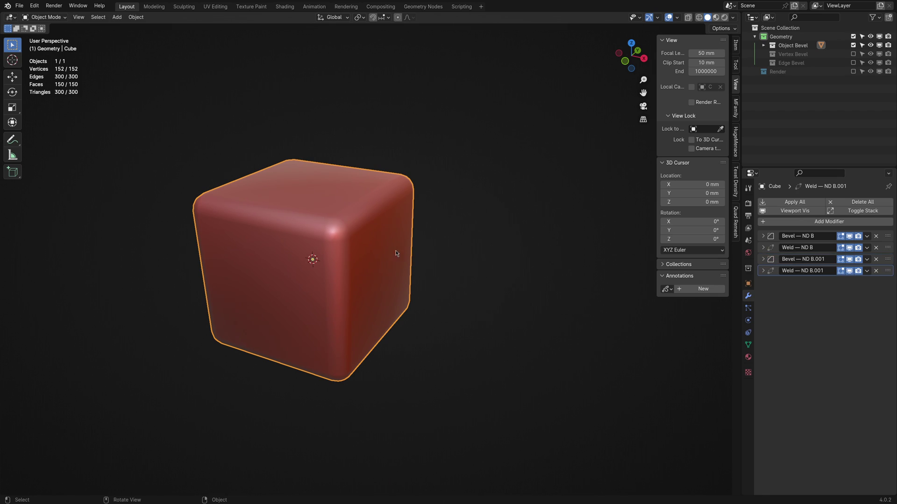
- Recall the cube's bevels and switch back and forth between the two stacked ones
{"action": "key", "text": "shift+2"}
{"action": "mouse_move", "coordinate": [388, 245]}
{"action": "left_click", "coordinate": [419, 247]}
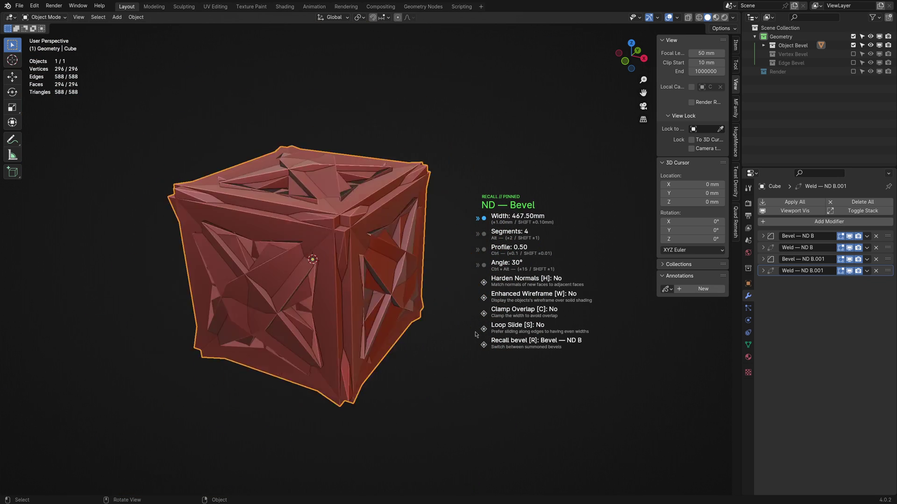
{"action": "key", "text": "r"}
{"action": "key", "text": "r"}
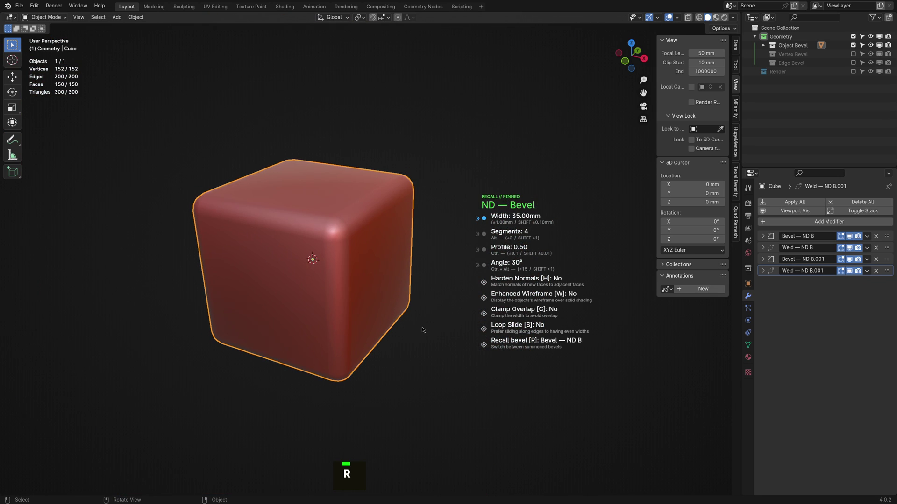
{"action": "key", "text": "r"}
{"action": "key", "text": "r"}
{"action": "key", "text": "r"}
{"action": "key", "text": "r"}
{"action": "key", "text": "r"}
{"action": "key", "text": "r"}
{"action": "key", "text": "r"}
{"action": "left_click", "coordinate": [422, 330]}
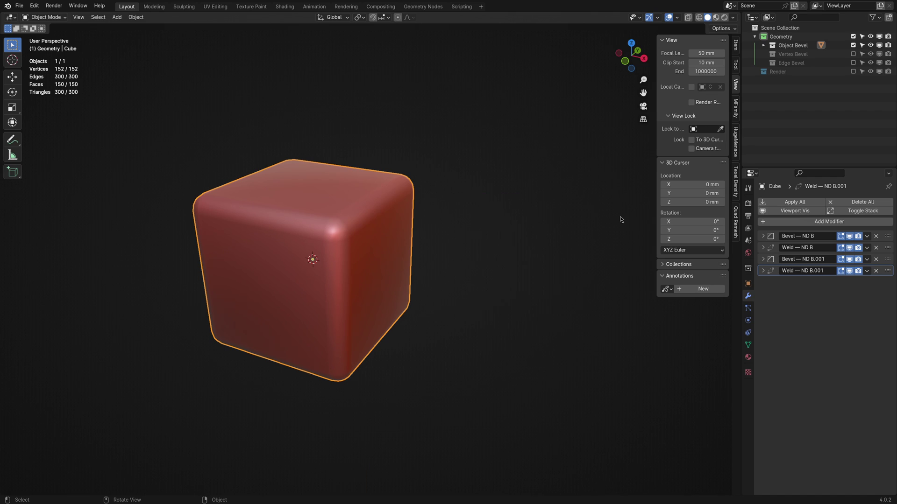
- Show the Vertex Bevel collection in place of Object Bevel and select its flat plane in top view
{"action": "left_click", "coordinate": [853, 45]}
{"action": "left_click", "coordinate": [852, 54]}
{"action": "left_click", "coordinate": [381, 240]}
{"action": "key", "text": "grave"}
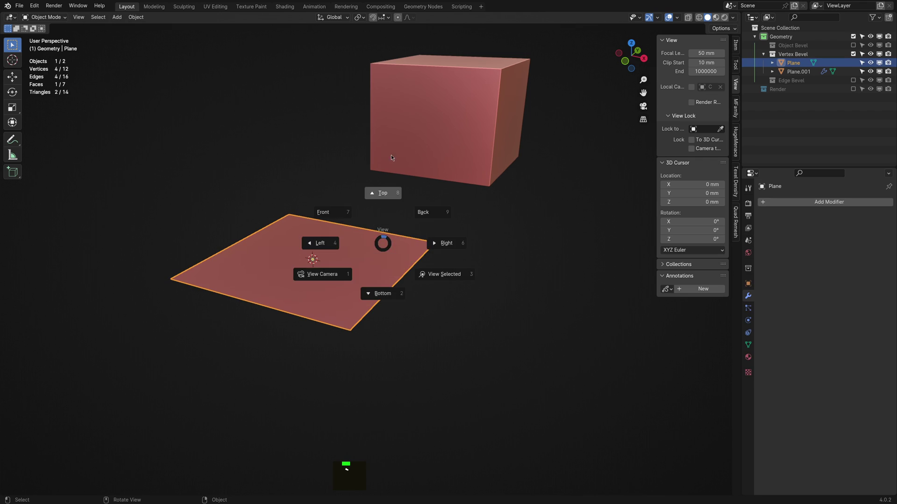
{"action": "left_click", "coordinate": [391, 155]}
{"action": "middle_click_drag", "start_coordinate": [362, 218], "coordinate": [396, 223], "text": "shift"}
{"action": "scroll", "coordinate": [396, 222], "scroll_direction": "up", "scroll_amount": 1}
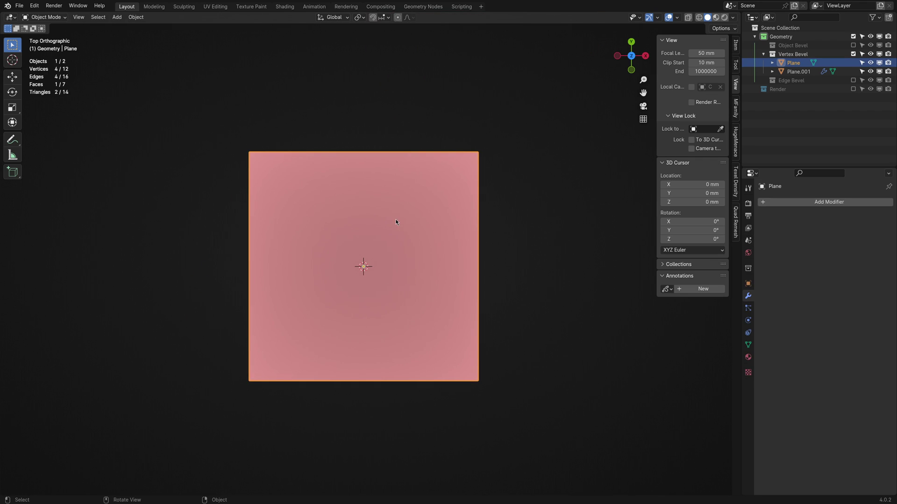
- Add a vertex bevel to the plane's upper-right corner with a 92.5 mm width and 12 segments
{"action": "key", "text": "1"}
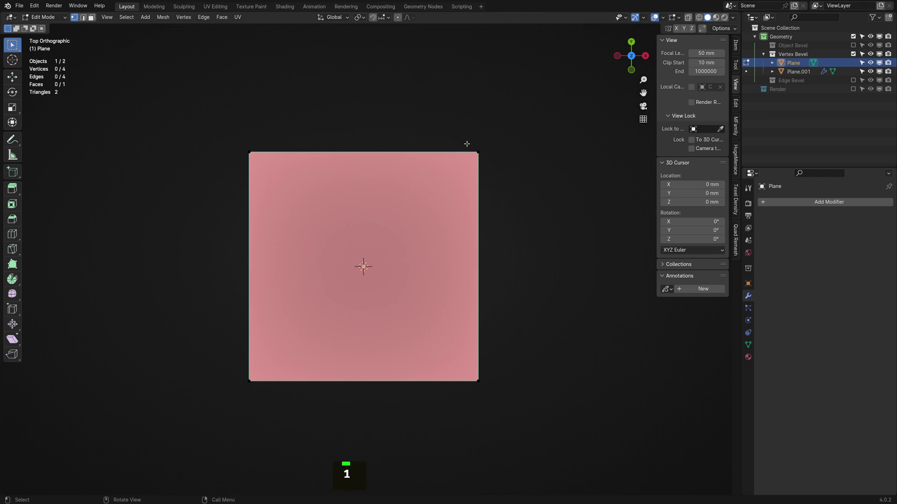
{"action": "left_click_drag", "start_coordinate": [467, 144], "coordinate": [506, 395]}
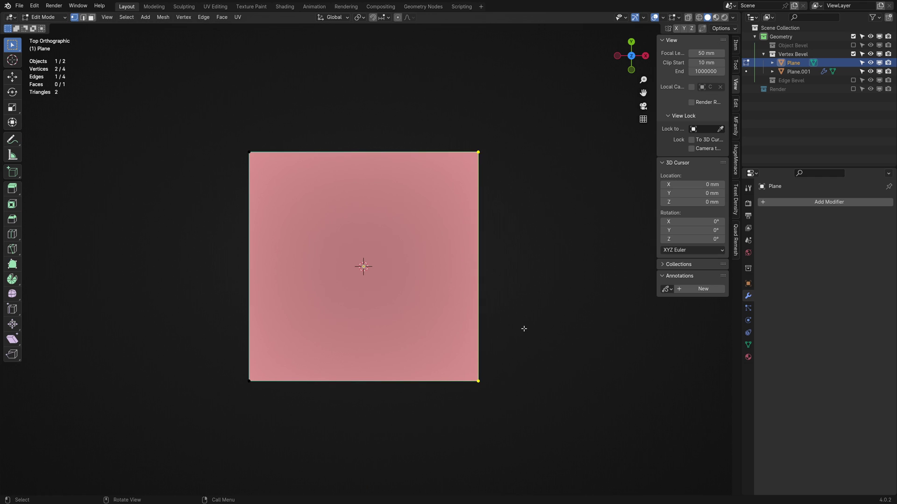
{"action": "left_click_drag", "start_coordinate": [444, 134], "coordinate": [494, 232]}
{"action": "key", "text": "f"}
{"action": "key", "text": "shift+2"}
{"action": "mouse_move", "coordinate": [516, 187]}
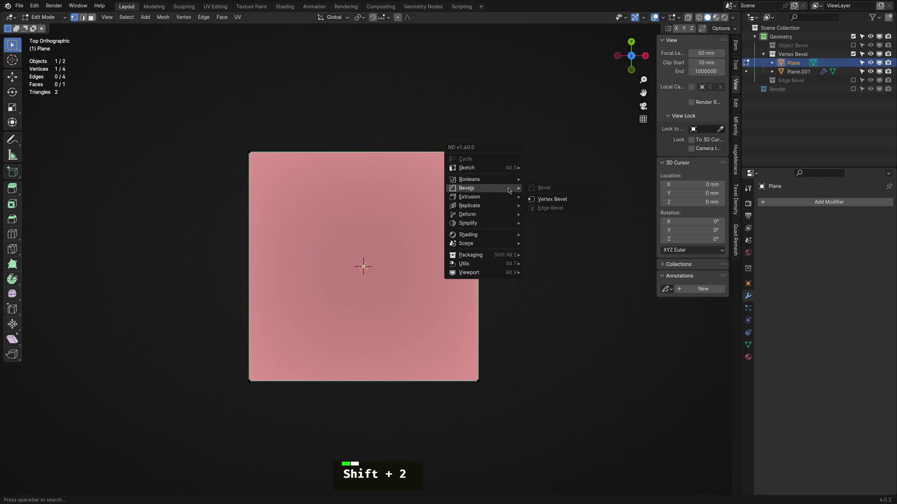
{"action": "left_click", "coordinate": [545, 199]}
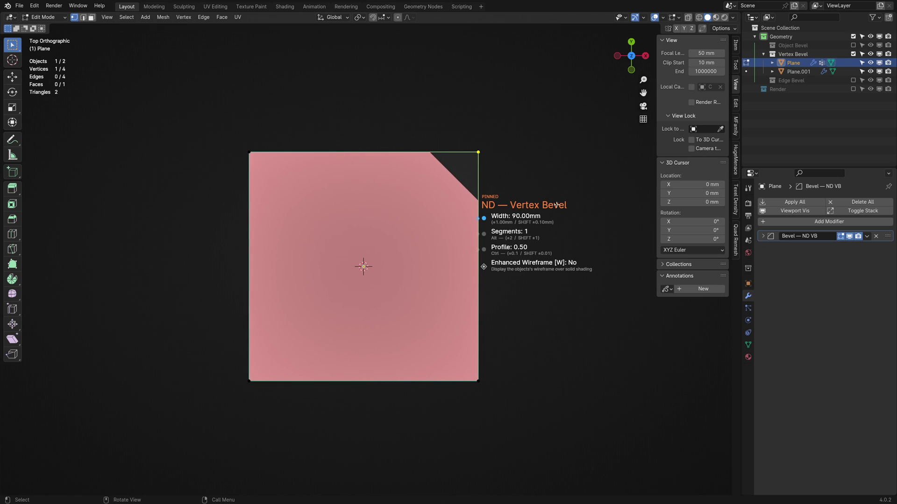
{"action": "scroll", "coordinate": [556, 205], "scroll_direction": "up", "scroll_amount": 6, "text": "alt"}
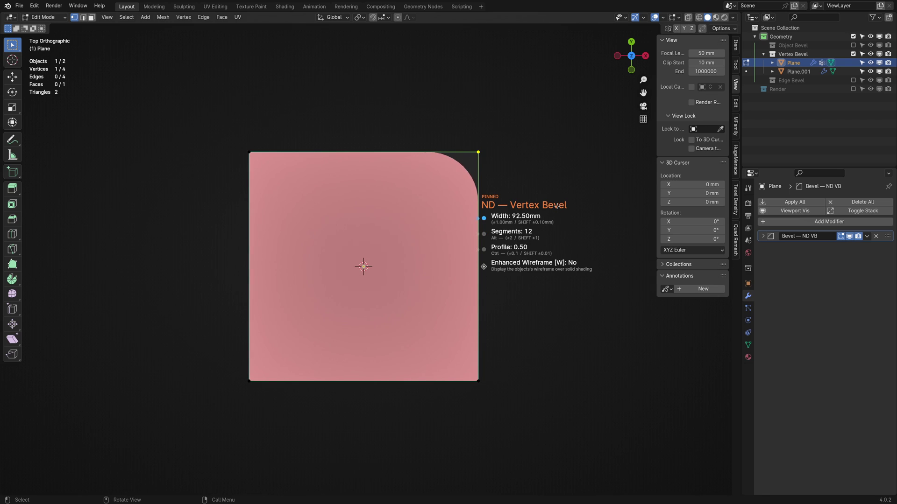
{"action": "left_click", "coordinate": [556, 204]}
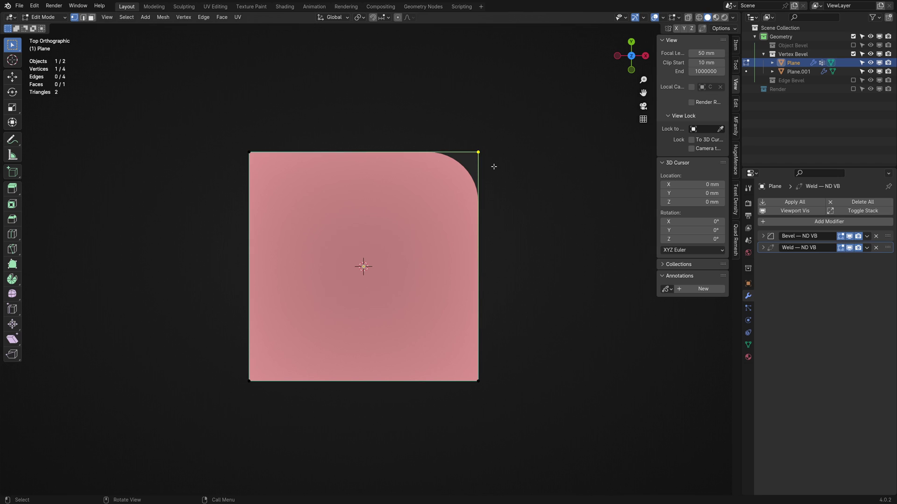
- Recall the vertex bevel on the plane's upper-right corner to review its settings
{"action": "key", "text": "shift+2"}
{"action": "mouse_move", "coordinate": [494, 167]}
{"action": "left_click", "coordinate": [530, 177]}
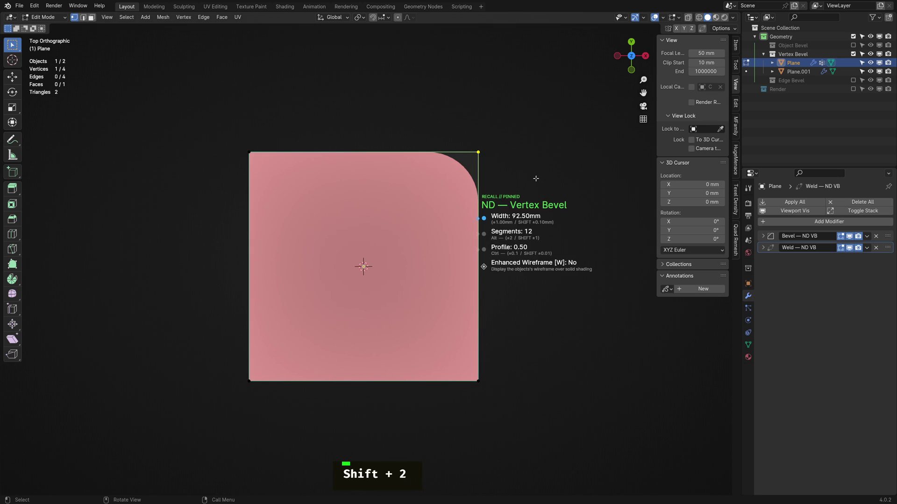
{"action": "left_click", "coordinate": [535, 180]}
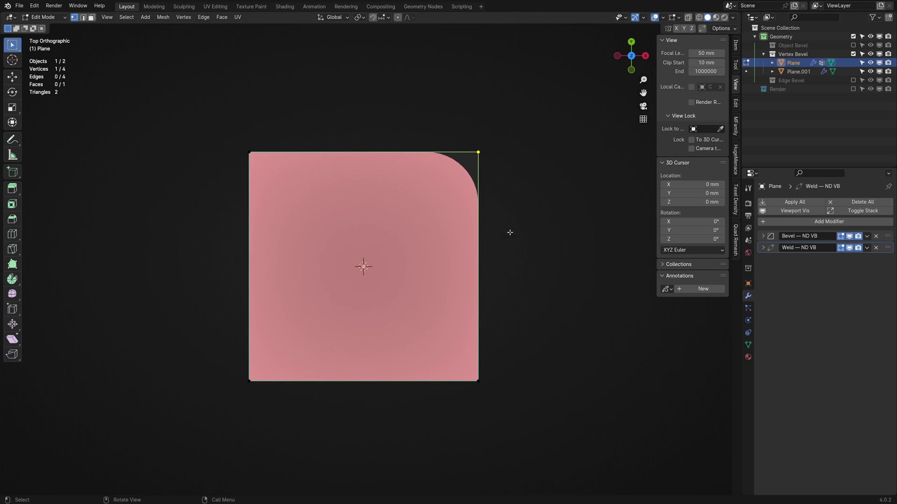
- Add the plane's lower-right vertex to the selection and extend the existing vertex bevel to both corners
{"action": "middle_click_drag", "start_coordinate": [486, 307], "coordinate": [446, 307], "text": "shift"}
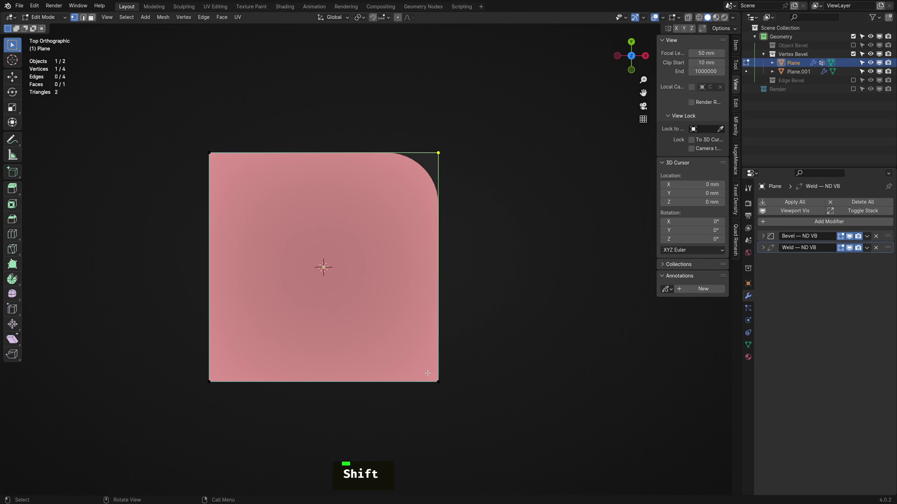
{"action": "left_click_drag", "start_coordinate": [430, 381], "coordinate": [454, 405], "text": "shift"}
{"action": "key", "text": "shift+2"}
{"action": "mouse_move", "coordinate": [475, 300]}
{"action": "left_click", "coordinate": [509, 310]}
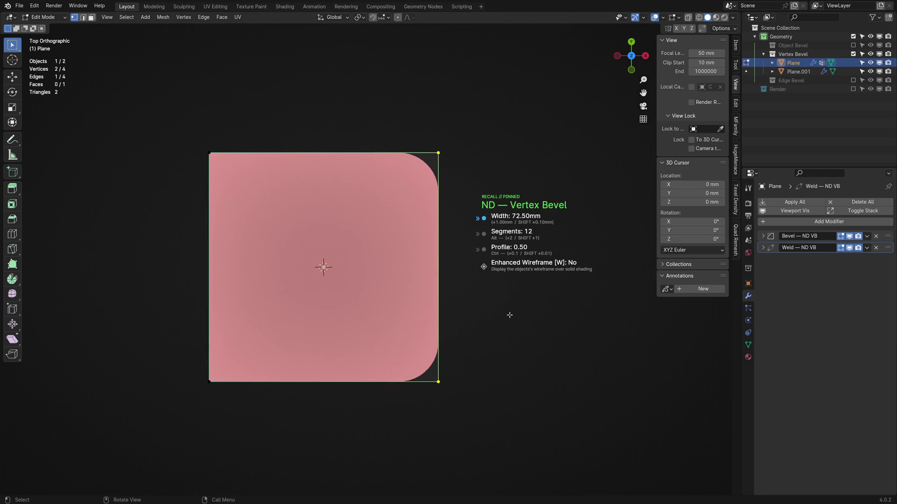
{"action": "left_click", "coordinate": [514, 335]}
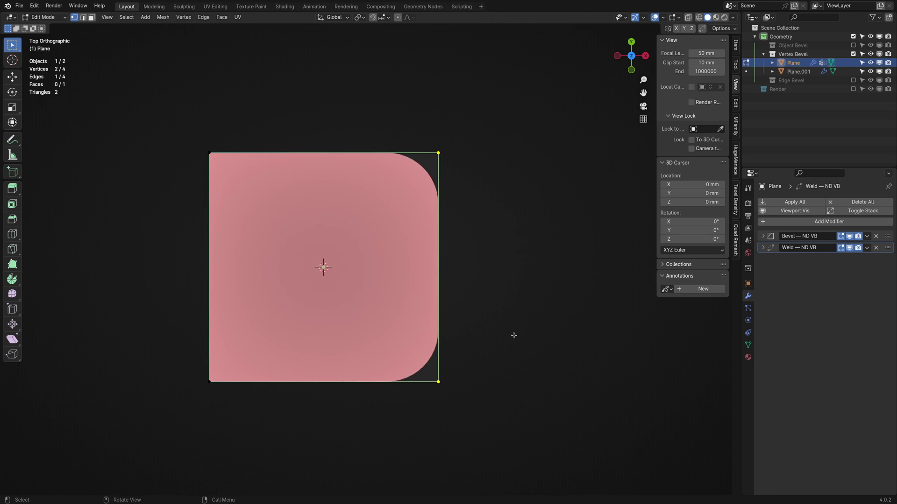
- Clear the vertex groups of the plane's upper-right vertex so that corner is no longer beveled
{"action": "left_click_drag", "start_coordinate": [428, 142], "coordinate": [449, 166]}
{"action": "key", "text": "shift+2"}
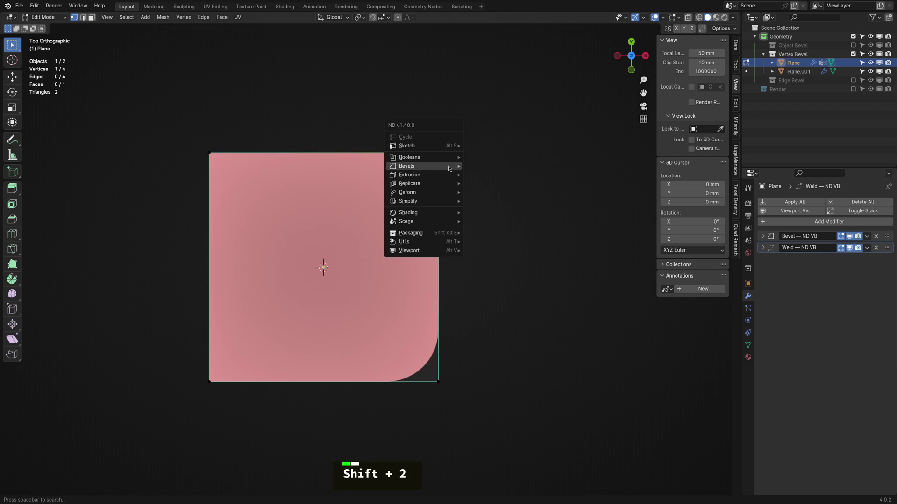
{"action": "mouse_move", "coordinate": [420, 146]}
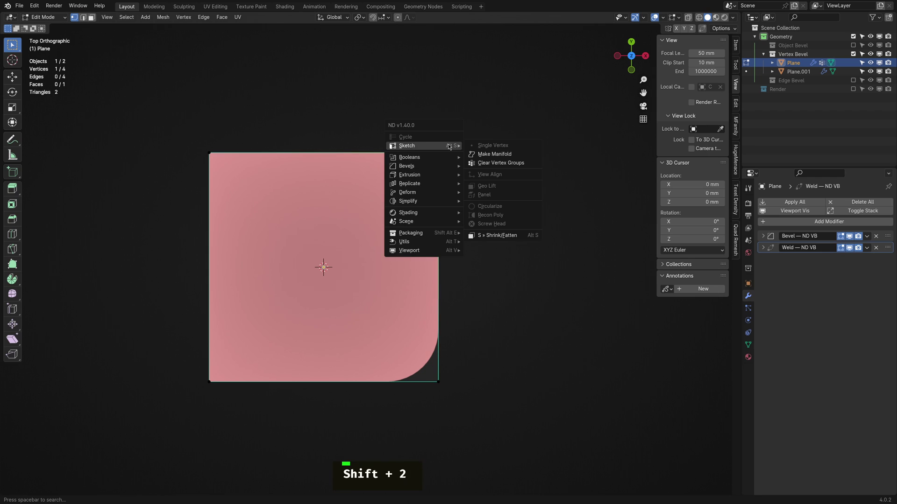
{"action": "left_click", "coordinate": [496, 162]}
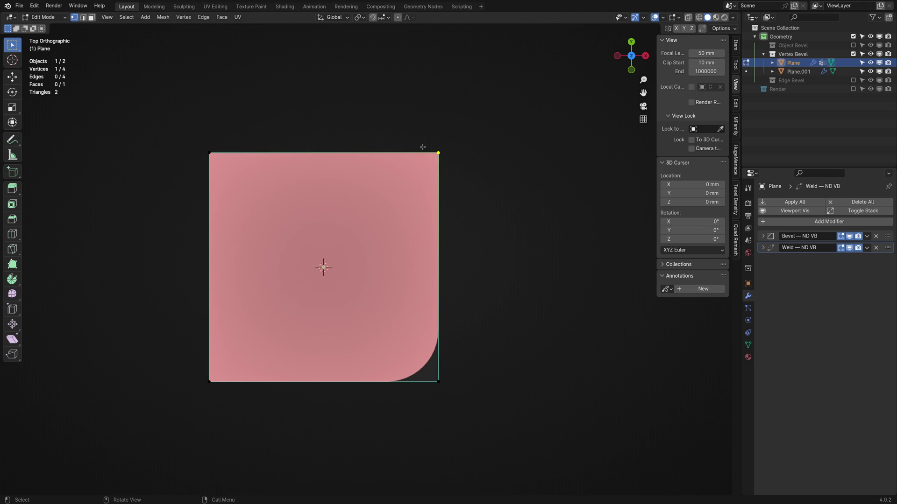
- Remove the vertex bevel modifiers from the plane
{"action": "key", "text": "alt+a"}
{"action": "left_click", "coordinate": [433, 380]}
{"action": "key", "text": "shift+2"}
{"action": "mouse_move", "coordinate": [498, 342]}
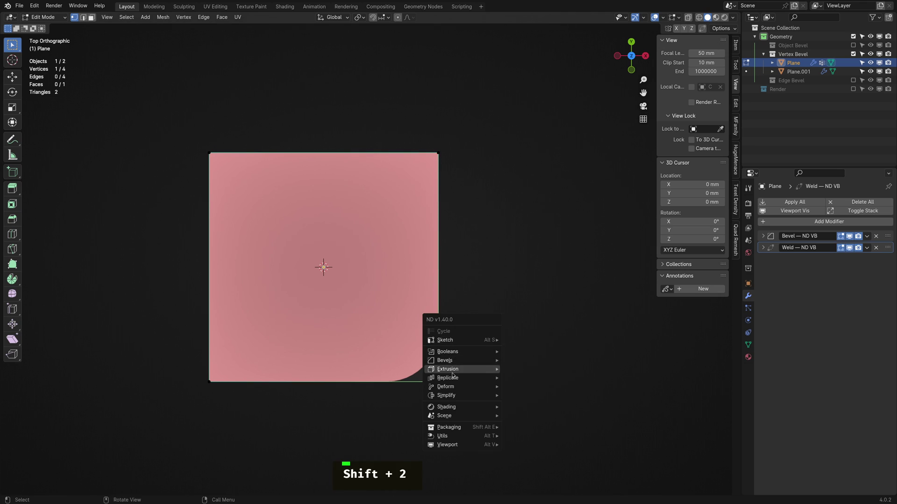
{"action": "mouse_move", "coordinate": [467, 360]}
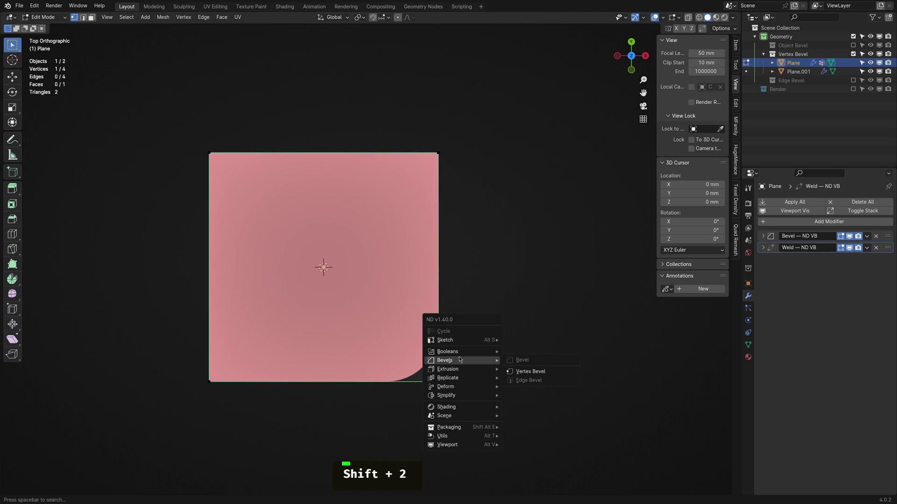
{"action": "left_click", "coordinate": [521, 373], "text": "ctrl"}
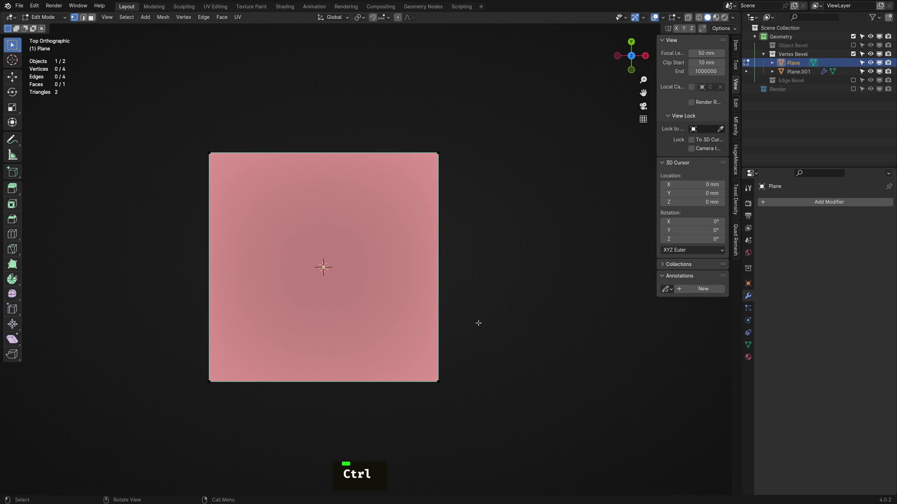
- Select the cube Plane.001 and open its base mesh for edge editing with X-ray turned on
{"action": "key", "text": "Escape"}
{"action": "scroll", "coordinate": [491, 326], "scroll_direction": "down", "scroll_amount": 5}
{"action": "middle_click_drag", "start_coordinate": [503, 329], "coordinate": [394, 294]}
{"action": "scroll", "coordinate": [457, 237], "scroll_direction": "up", "scroll_amount": 3}
{"action": "left_click", "coordinate": [403, 278]}
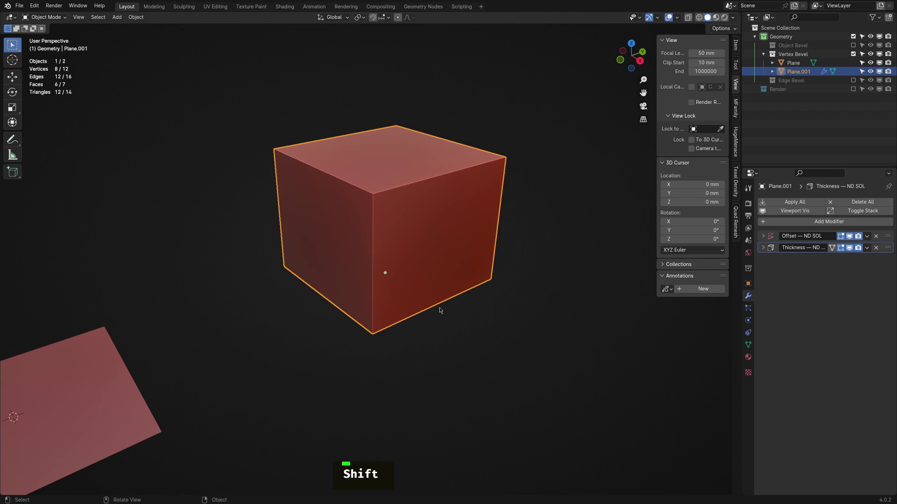
{"action": "key", "text": "Tab"}
{"action": "key", "text": "2"}
{"action": "key", "text": "alt+z"}
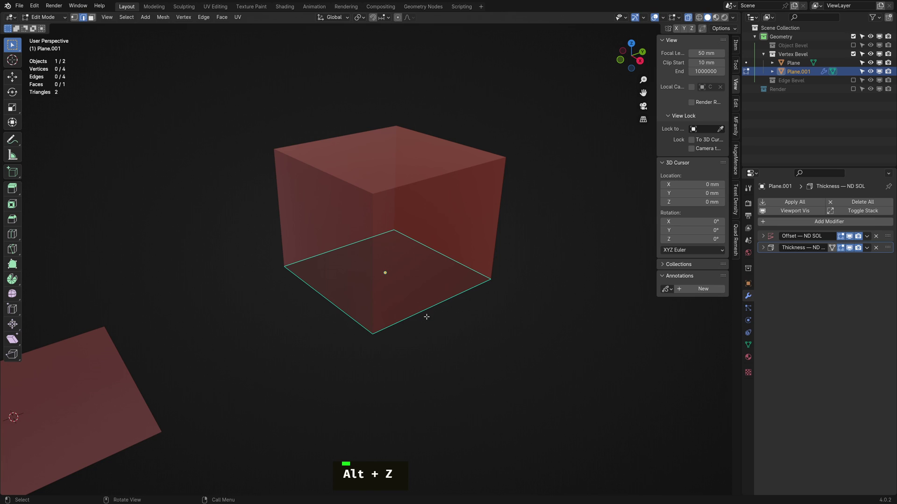
- Add an ND Vertex Bevel 77.50 mm wide with 1 segment to the front corner vertex of the cube's base face
{"action": "key", "text": "1"}
{"action": "left_click_drag", "start_coordinate": [362, 325], "coordinate": [397, 347]}
{"action": "key", "text": "alt+z"}
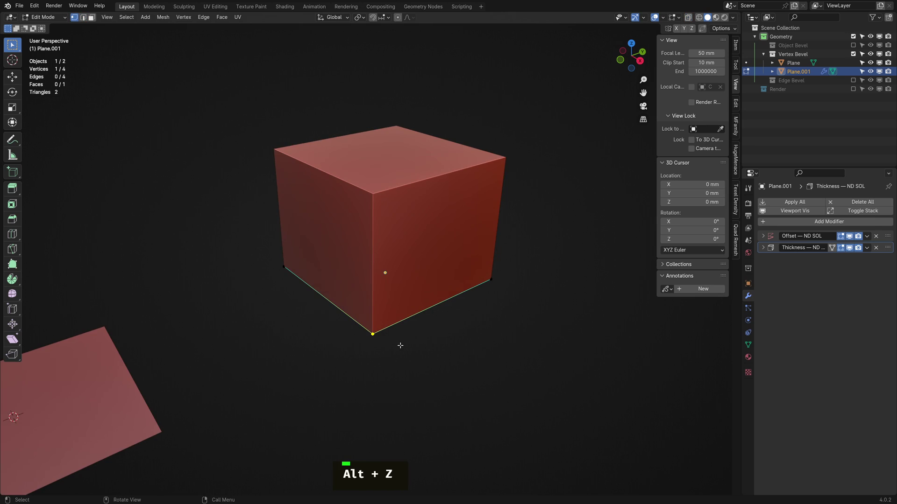
{"action": "key", "text": "shift+2"}
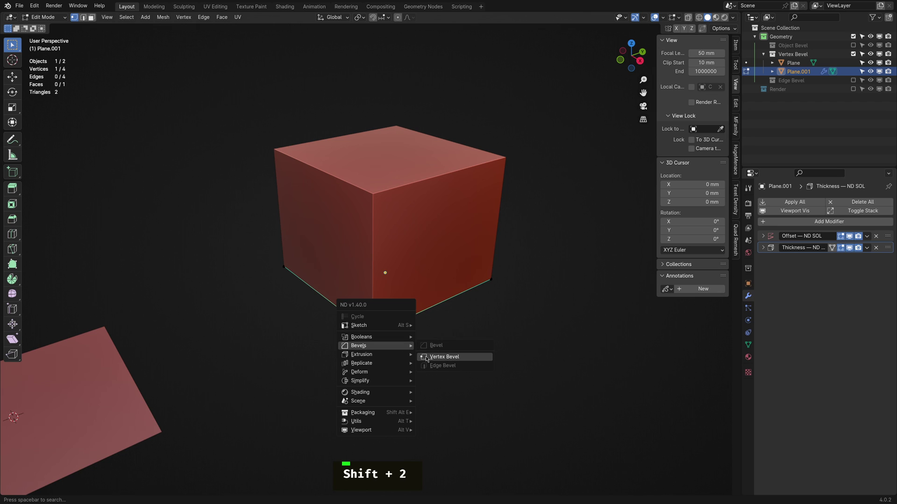
{"action": "left_click", "coordinate": [426, 356]}
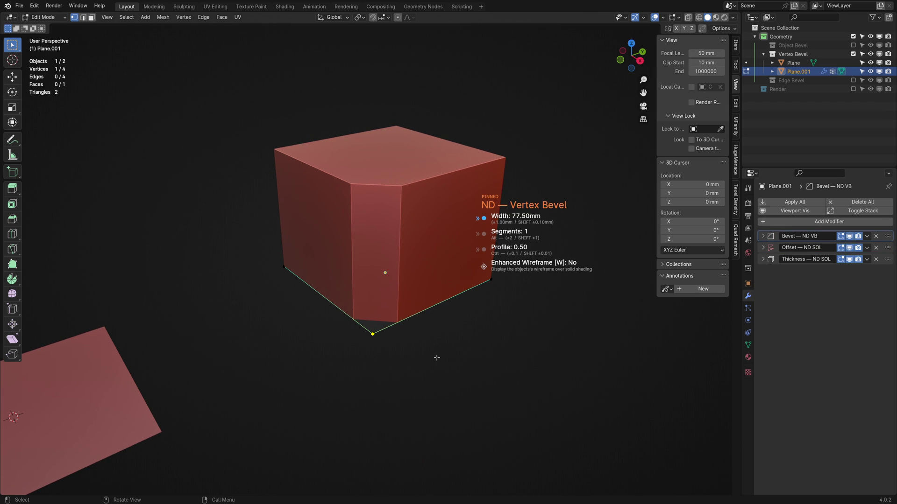
{"action": "left_click", "coordinate": [436, 357]}
- Add a second Vertex Bevel, 130 mm wide and placed after the Thickness modifier, to the neighbouring unbeveled base corner
{"action": "middle_click_drag", "start_coordinate": [475, 346], "coordinate": [434, 367]}
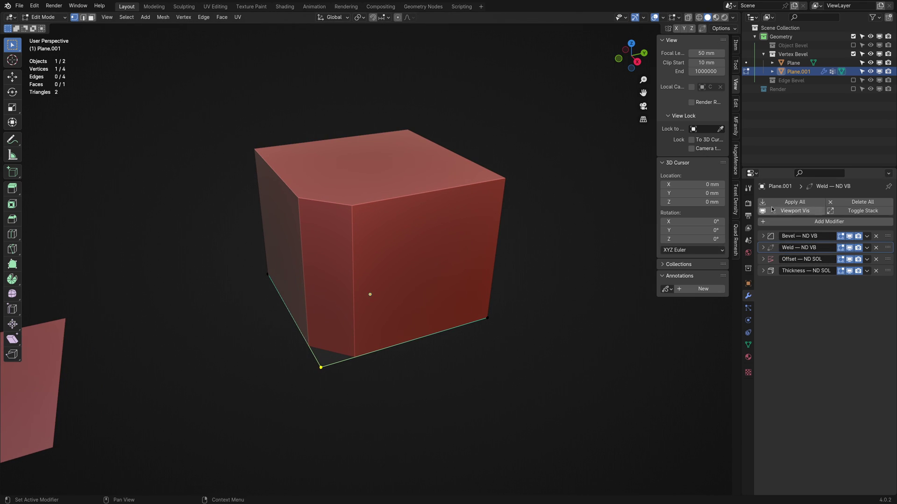
{"action": "middle_click_drag", "start_coordinate": [520, 358], "coordinate": [476, 314]}
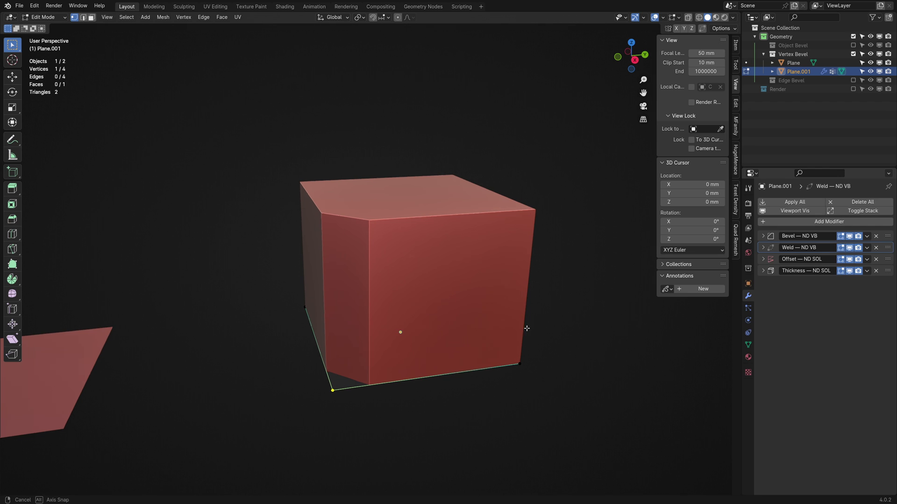
{"action": "middle_click_drag", "start_coordinate": [524, 327], "coordinate": [353, 336]}
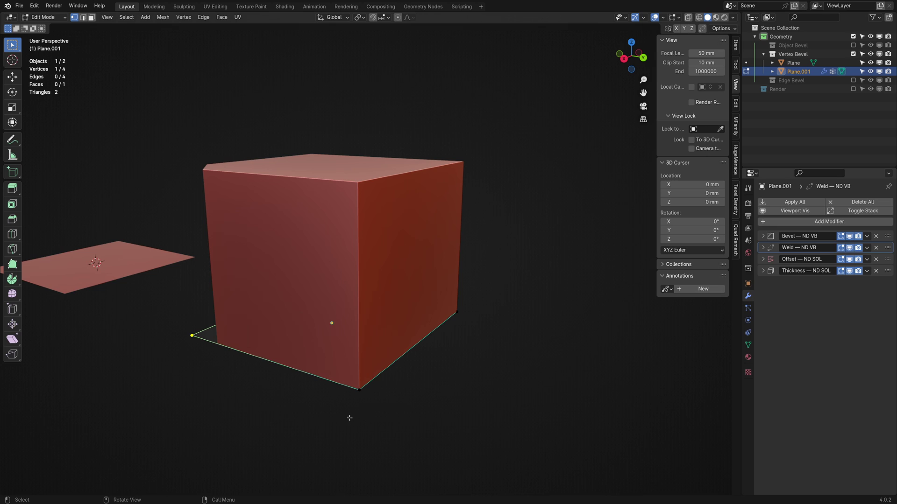
{"action": "key", "text": "shift+2"}
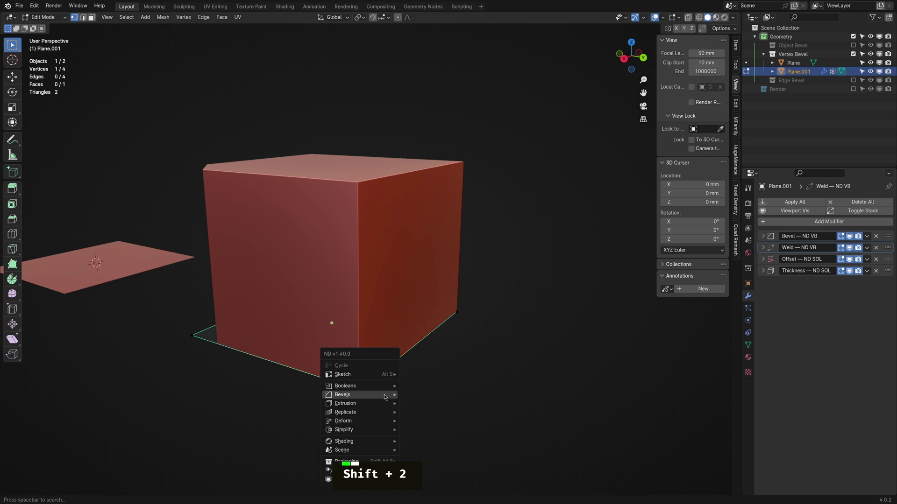
{"action": "mouse_move", "coordinate": [384, 395]}
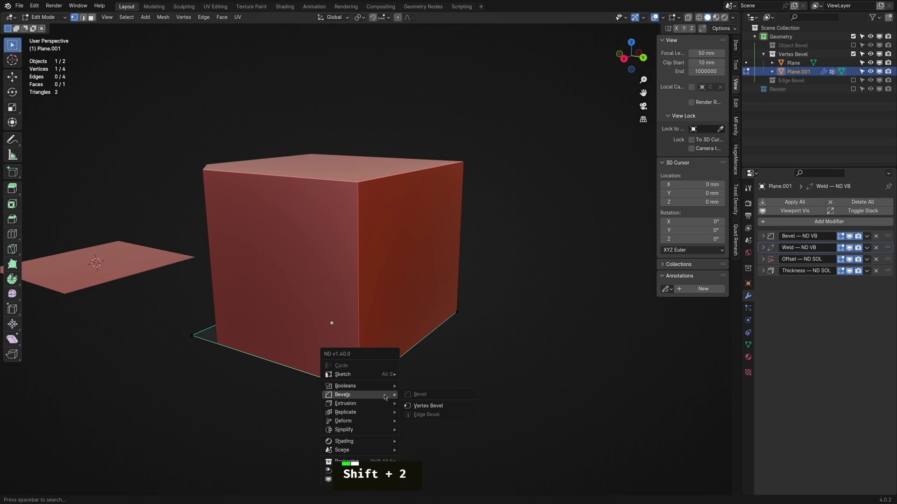
{"action": "left_click", "coordinate": [434, 406]}
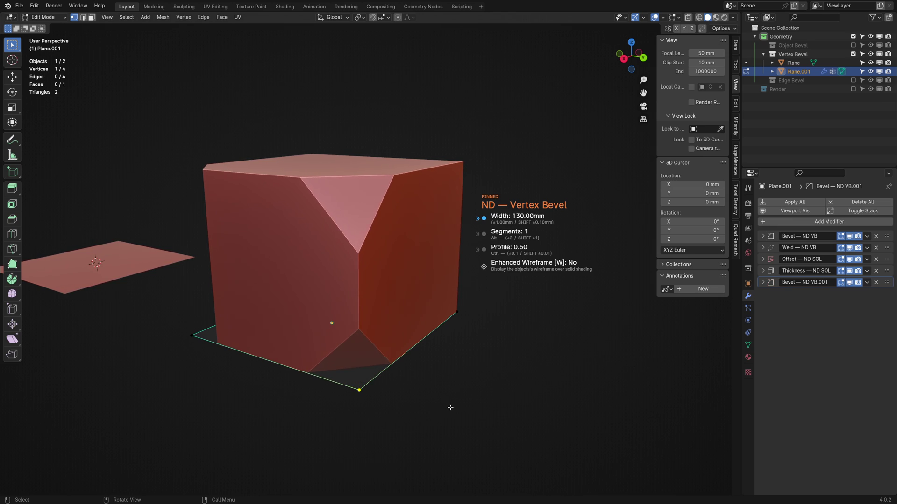
{"action": "left_click", "coordinate": [451, 407]}
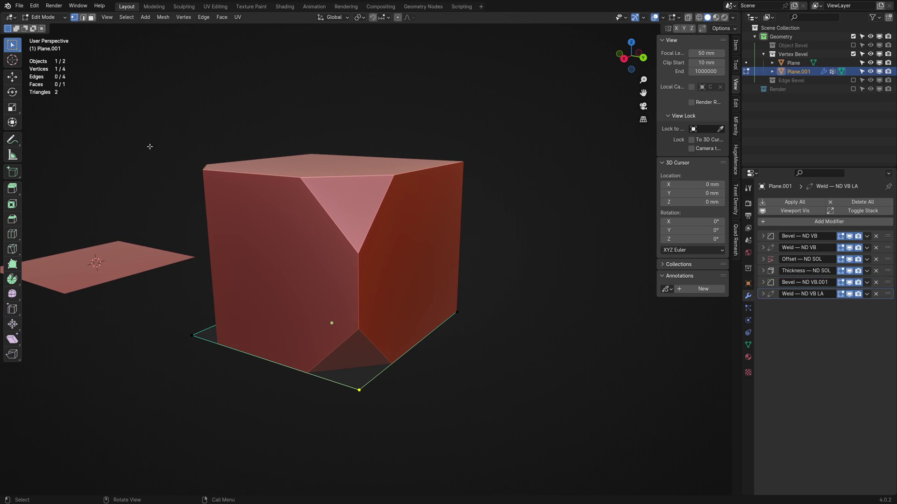
- Mark the base vertex and the bevels at both ends of its vertical edge with annotation strokes, and delete the annotation layer
{"action": "left_click", "coordinate": [12, 140]}
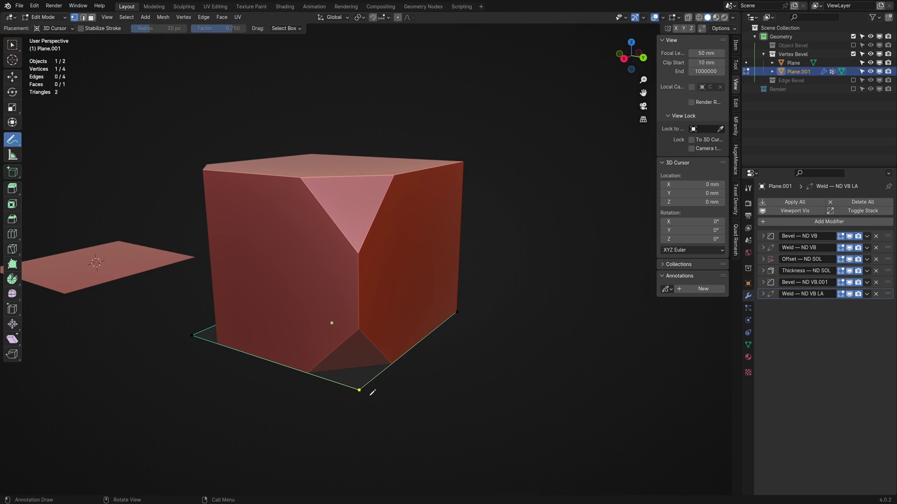
{"action": "mouse_move", "coordinate": [367, 383]}
{"action": "left_mouse_down"}
{"action": "mouse_move", "coordinate": [349, 385]}
{"action": "mouse_move", "coordinate": [370, 393]}
{"action": "mouse_move", "coordinate": [354, 202]}
{"action": "mouse_move", "coordinate": [364, 196]}
{"action": "mouse_move", "coordinate": [348, 186]}
{"action": "mouse_move", "coordinate": [355, 176]}
{"action": "left_mouse_up"}
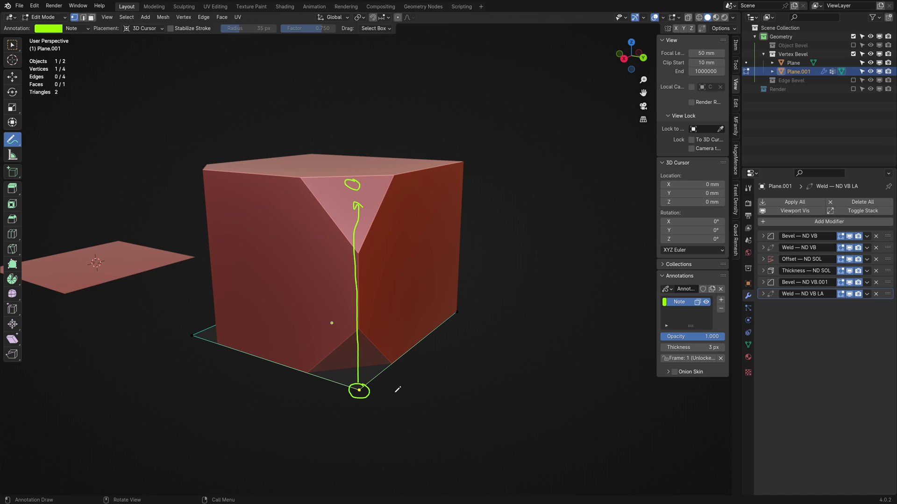
{"action": "mouse_move", "coordinate": [401, 372]}
{"action": "left_mouse_down"}
{"action": "mouse_move", "coordinate": [371, 389]}
{"action": "mouse_move", "coordinate": [382, 391]}
{"action": "left_mouse_up"}
{"action": "mouse_move", "coordinate": [338, 173]}
{"action": "left_mouse_down"}
{"action": "mouse_move", "coordinate": [317, 258]}
{"action": "mouse_move", "coordinate": [327, 353]}
{"action": "mouse_move", "coordinate": [340, 383]}
{"action": "left_mouse_up"}
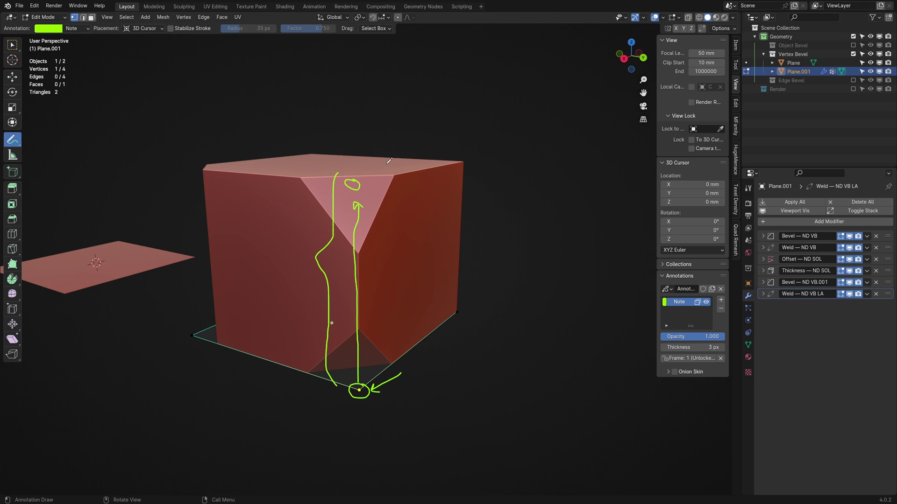
{"action": "mouse_move", "coordinate": [387, 162]}
{"action": "left_mouse_down"}
{"action": "mouse_move", "coordinate": [384, 192]}
{"action": "mouse_move", "coordinate": [378, 152]}
{"action": "left_mouse_up"}
{"action": "left_click_drag", "start_coordinate": [357, 329], "coordinate": [362, 327]}
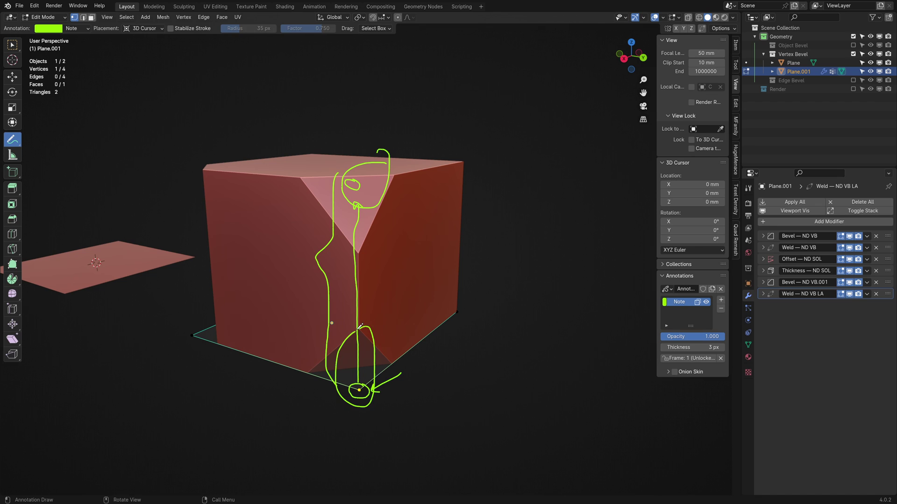
{"action": "left_click", "coordinate": [721, 309]}
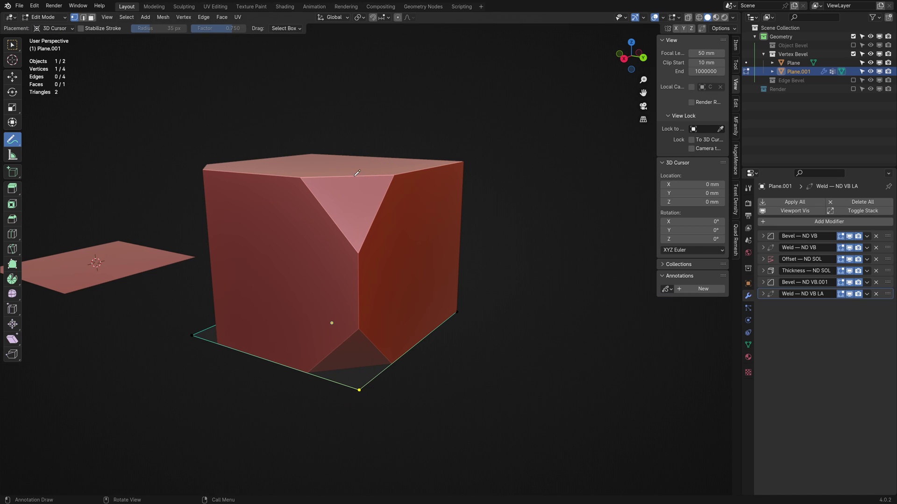
{"action": "key", "text": "w"}
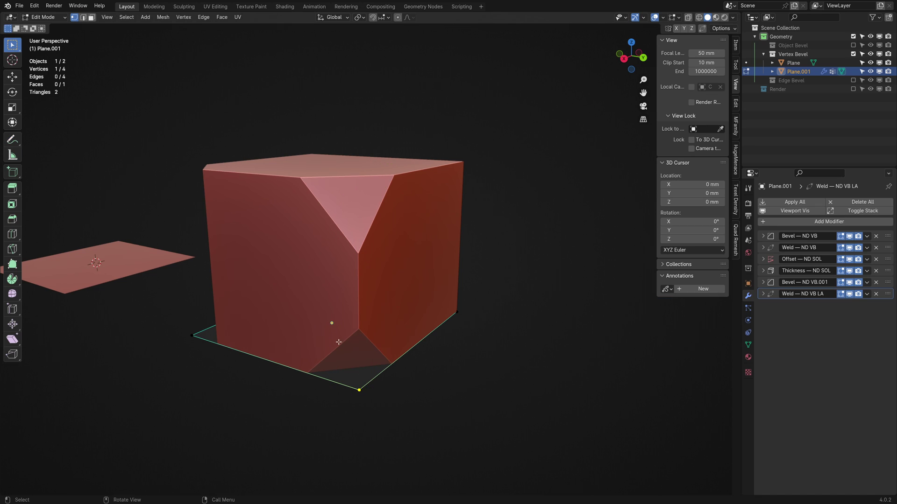
- Return to object mode, exclude the Vertex Bevel collection from the view layer and enable the Edge Bevel collection
{"action": "middle_click_drag", "start_coordinate": [340, 313], "coordinate": [296, 314]}
{"action": "key", "text": "Escape"}
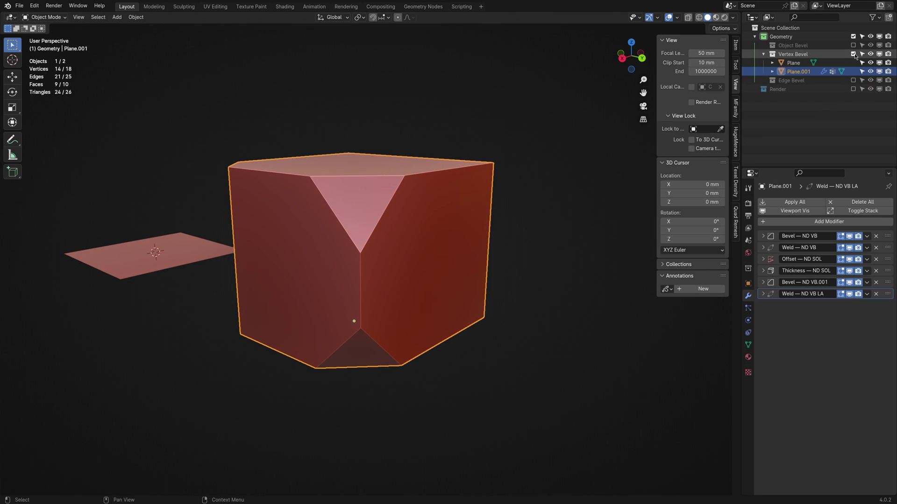
{"action": "left_click", "coordinate": [591, 264]}
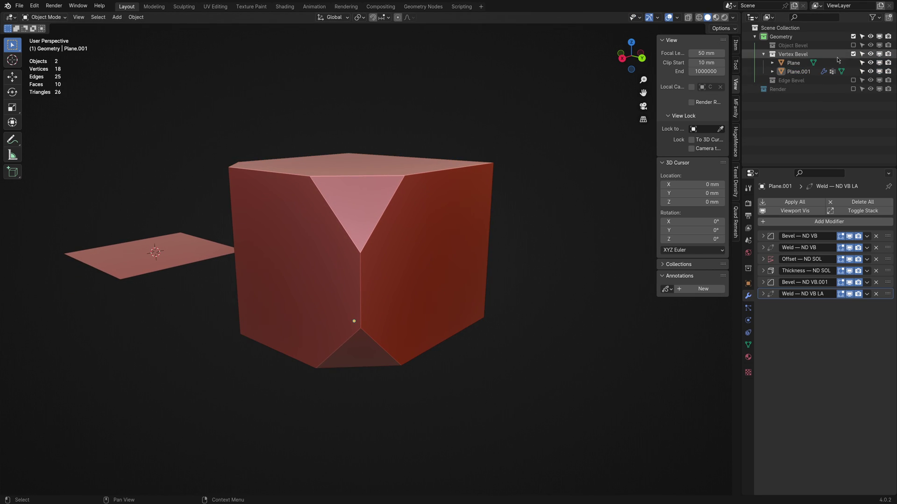
{"action": "left_click", "coordinate": [853, 54]}
{"action": "left_click", "coordinate": [853, 63]}
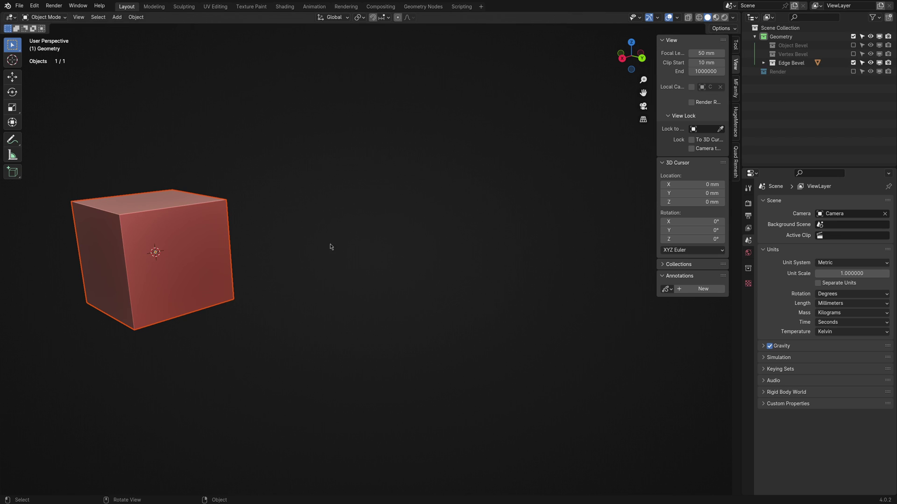
- Add an ND Edge Bevel to one top front edge of the cube, with width 102.55 mm, 1 segment and weight 1.00
{"action": "key", "text": "f"}
{"action": "middle_click_drag", "start_coordinate": [415, 288], "coordinate": [387, 274]}
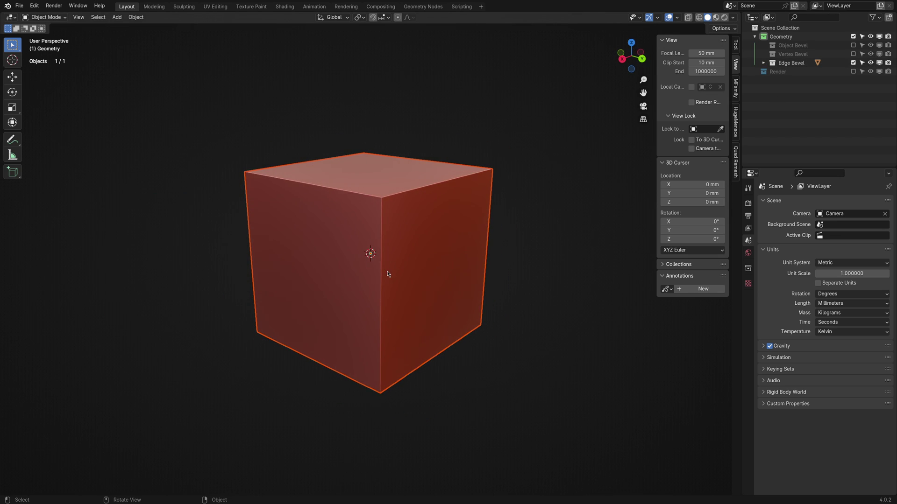
{"action": "key", "text": "2"}
{"action": "key", "text": "Tab"}
{"action": "left_click_drag", "start_coordinate": [345, 195], "coordinate": [371, 223]}
{"action": "key", "text": "shift+2"}
{"action": "mouse_move", "coordinate": [372, 238]}
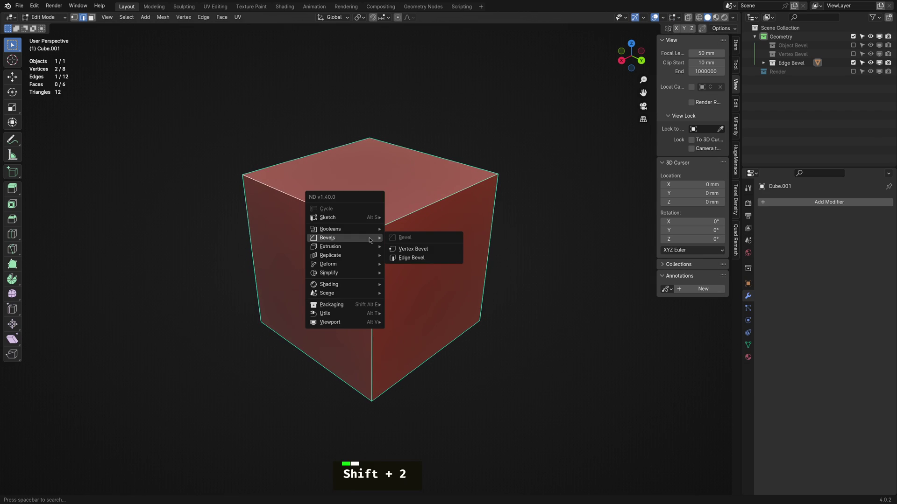
{"action": "left_click", "coordinate": [404, 257]}
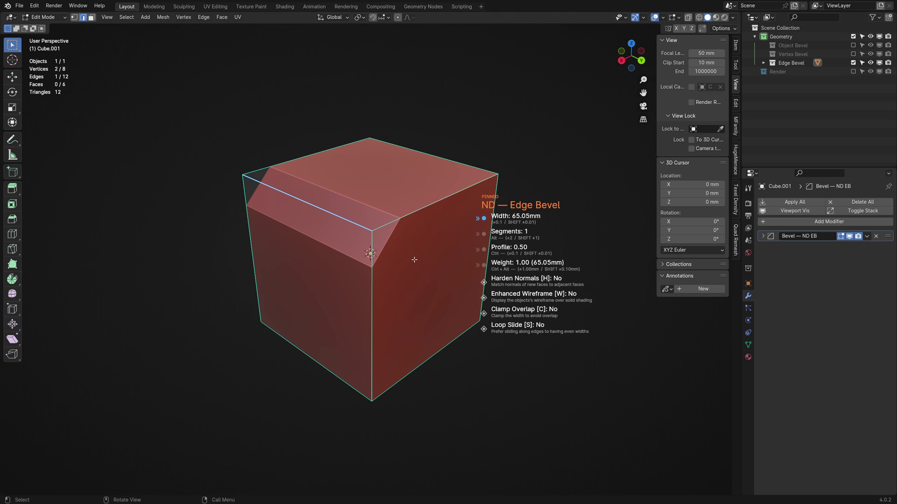
{"action": "key", "text": "ctrl+alt"}
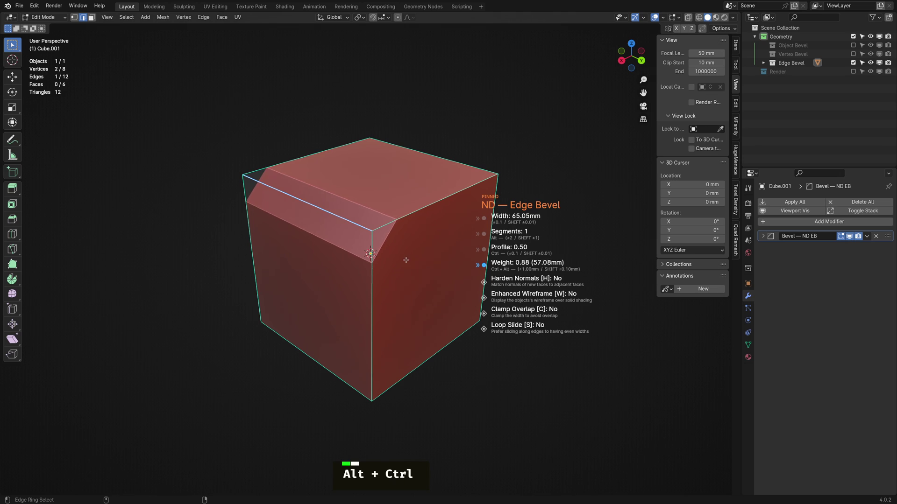
{"action": "mouse_move", "coordinate": [324, 271]}
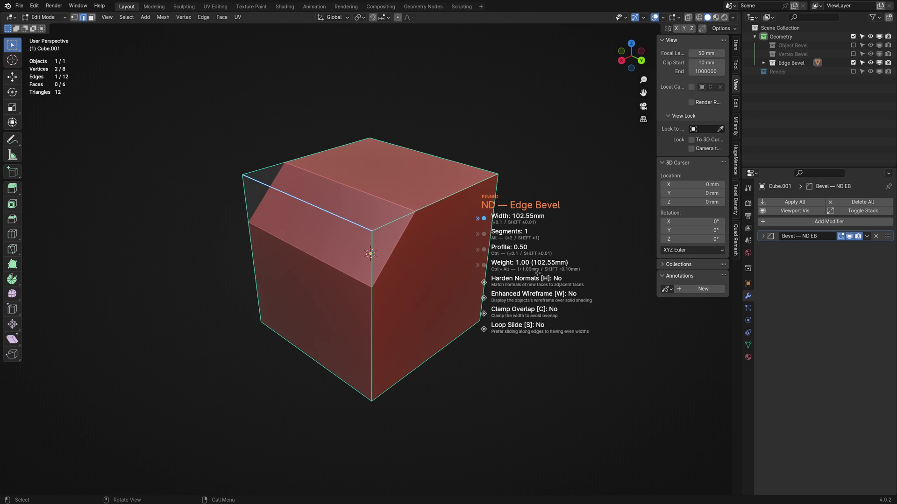
{"action": "left_click", "coordinate": [534, 273]}
- Recall the Edge Bevel on the opposite top edge, setting the width to 112.55 mm and that edge's weight to about 0.27
{"action": "middle_click_drag", "start_coordinate": [534, 272], "coordinate": [236, 274]}
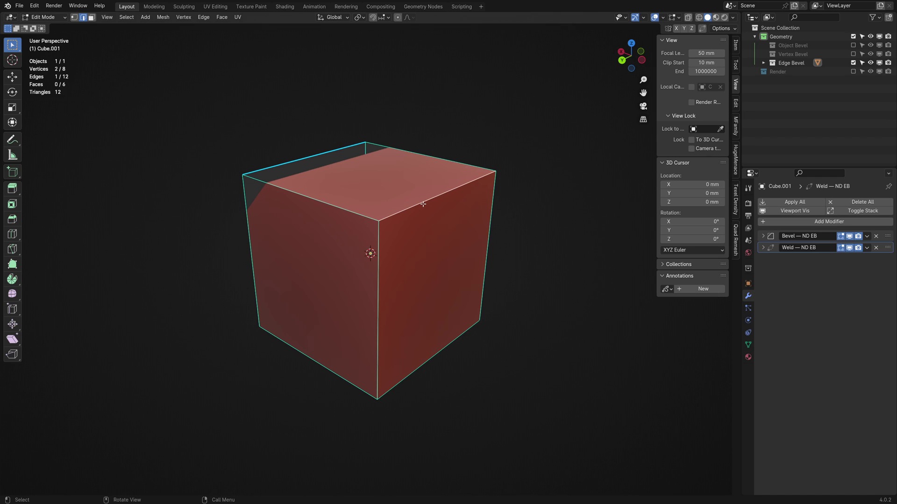
{"action": "key", "text": "shift+2"}
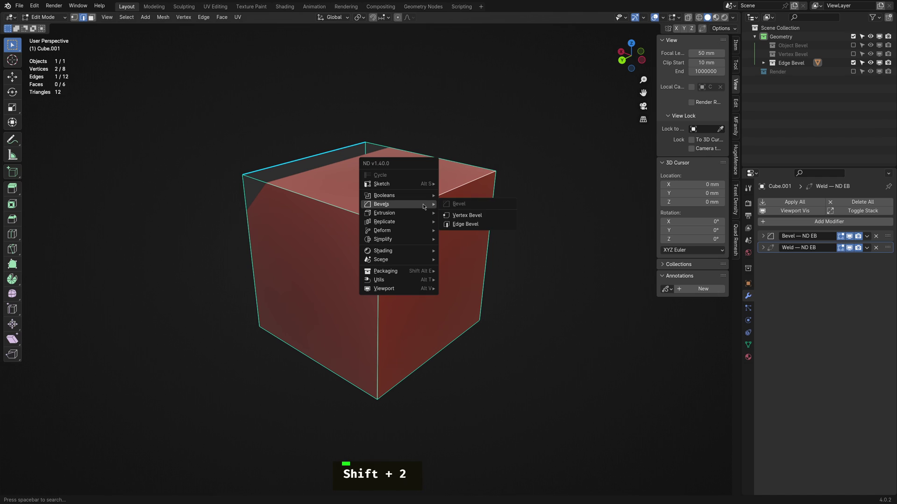
{"action": "left_click", "coordinate": [469, 212]}
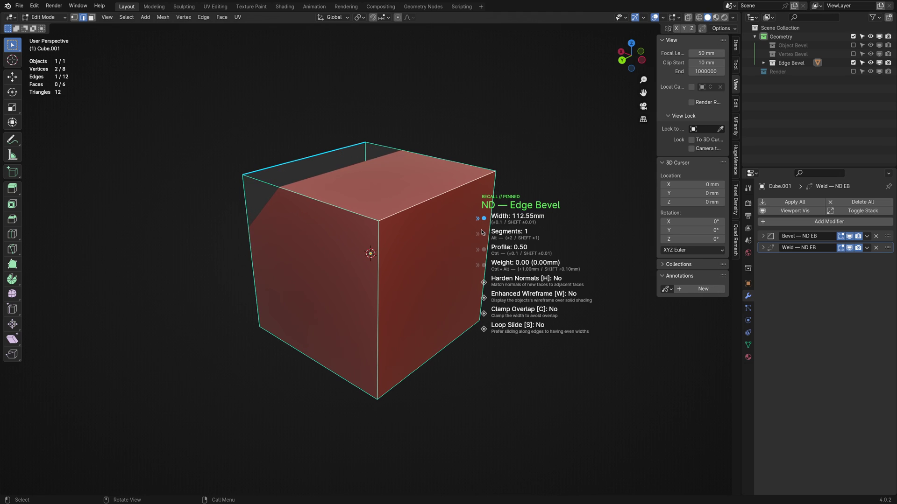
{"action": "key", "text": "ctrl+alt"}
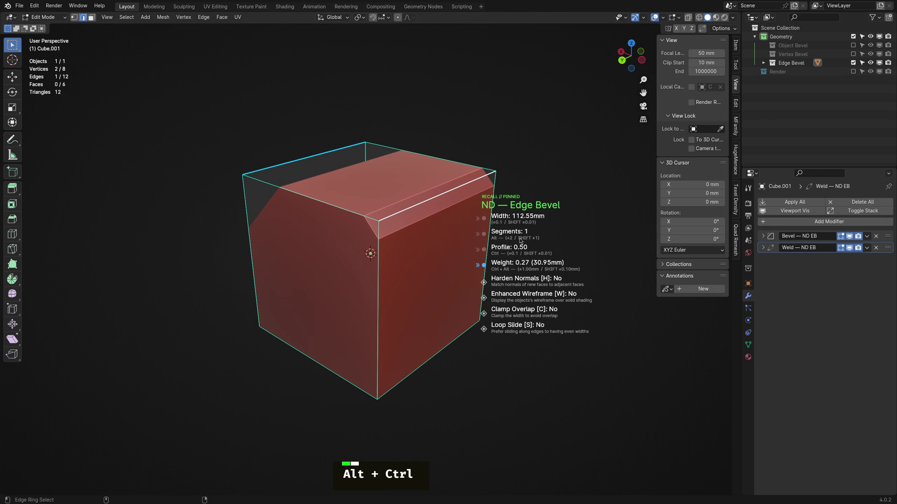
{"action": "left_click", "coordinate": [504, 266]}
{"action": "middle_click_drag", "start_coordinate": [505, 266], "coordinate": [481, 285]}
{"action": "left_click", "coordinate": [547, 280]}
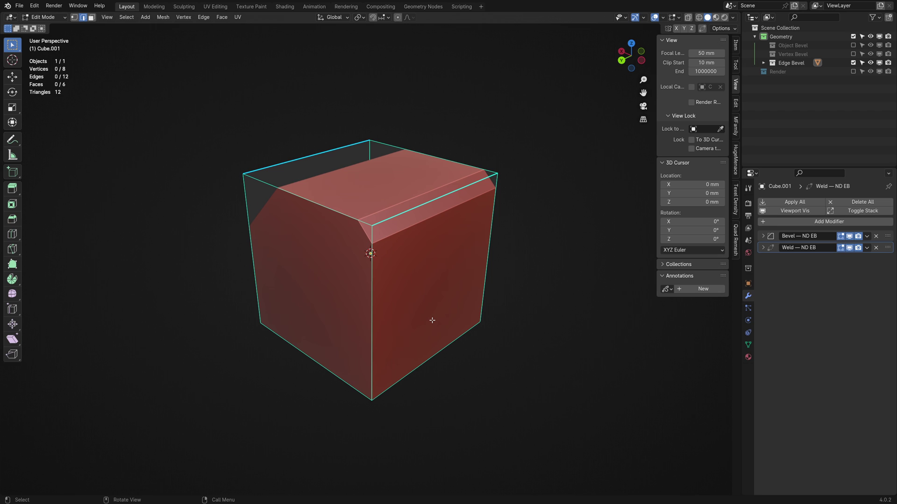
- Add an ND Vertex Bevel with 16 segments to the two end vertices of one bottom edge of the cube
{"action": "key", "text": "1"}
{"action": "middle_click_drag", "start_coordinate": [457, 450], "coordinate": [435, 201]}
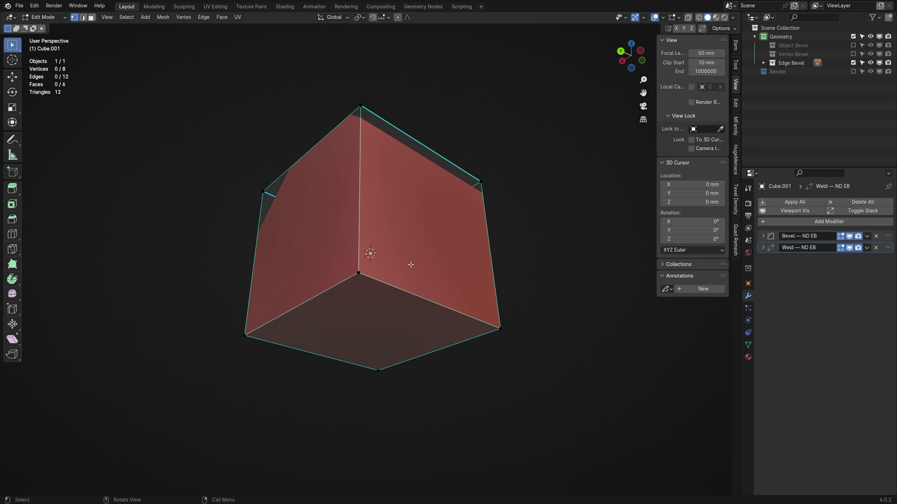
{"action": "left_click", "coordinate": [369, 276]}
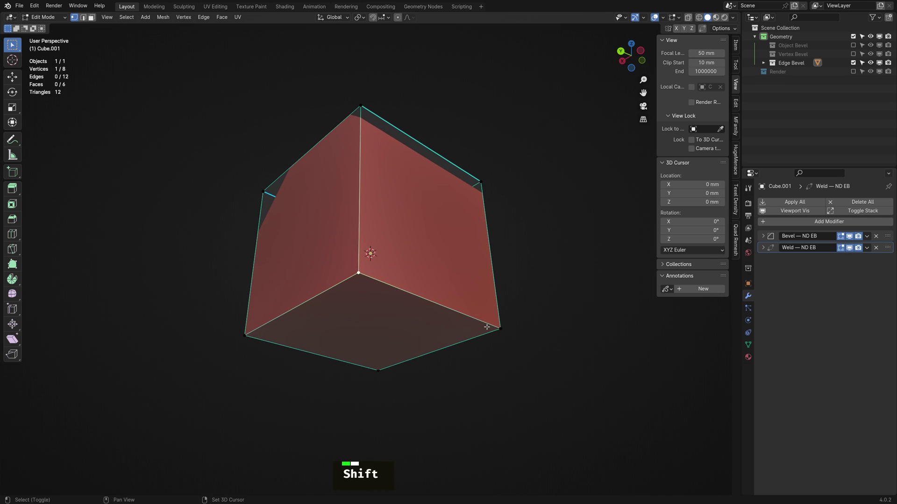
{"action": "left_click", "coordinate": [440, 301], "text": "shift"}
{"action": "key", "text": "shift+2"}
{"action": "mouse_move", "coordinate": [435, 293]}
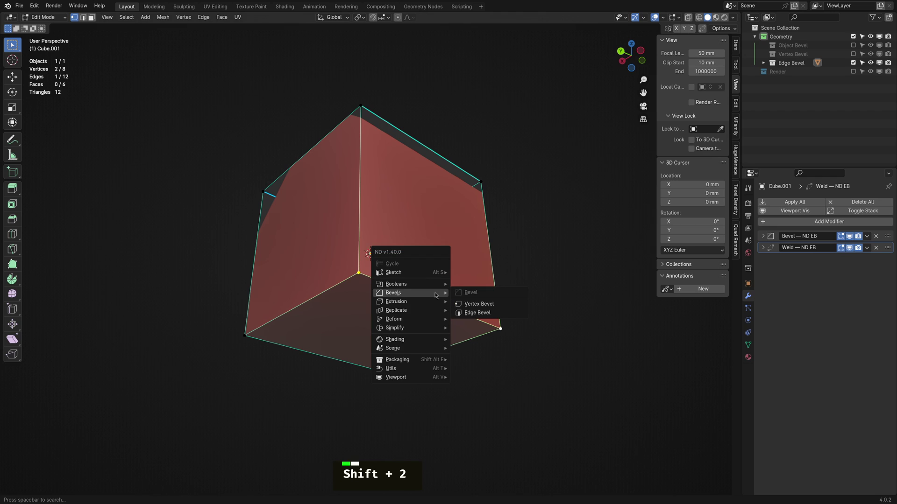
{"action": "left_click", "coordinate": [479, 305], "text": "alt"}
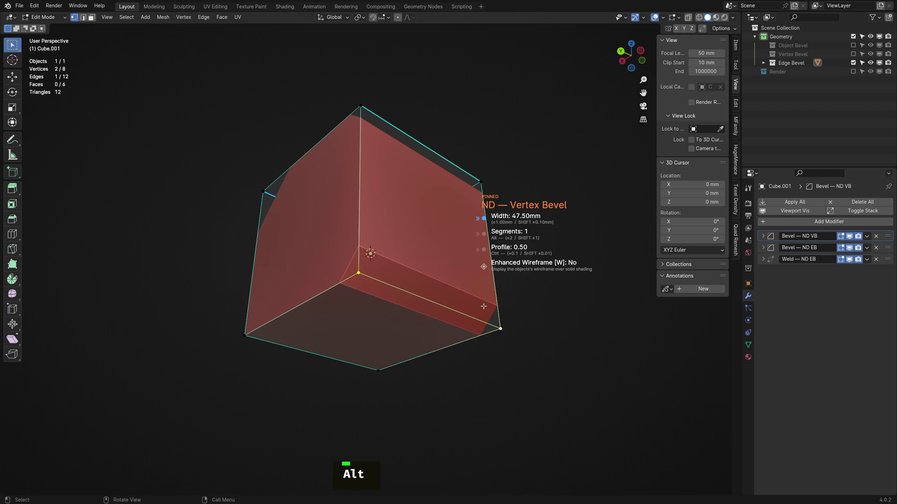
{"action": "key", "text": "alt"}
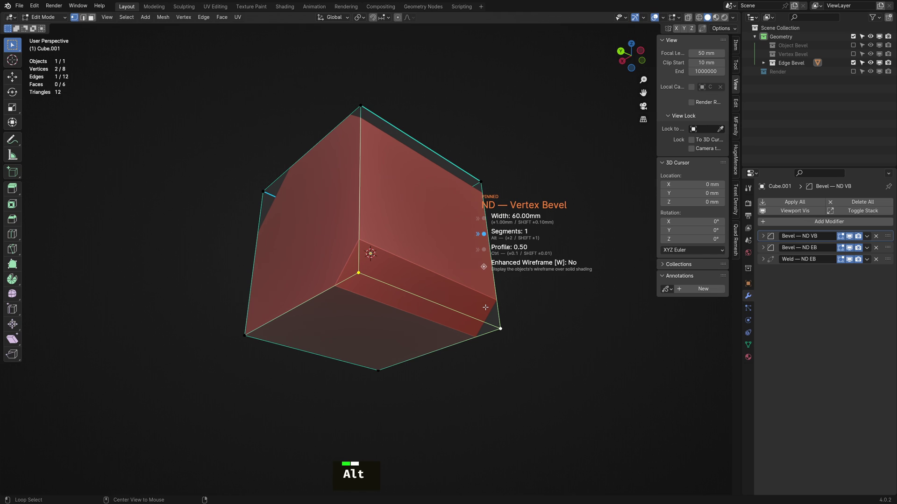
{"action": "scroll", "coordinate": [485, 307], "scroll_direction": "up", "scroll_amount": 13, "text": "alt"}
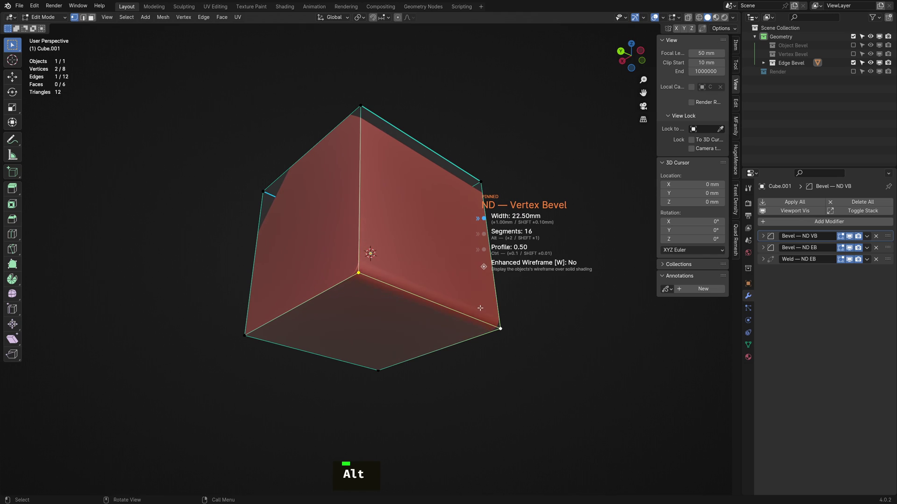
{"action": "left_click", "coordinate": [484, 309]}
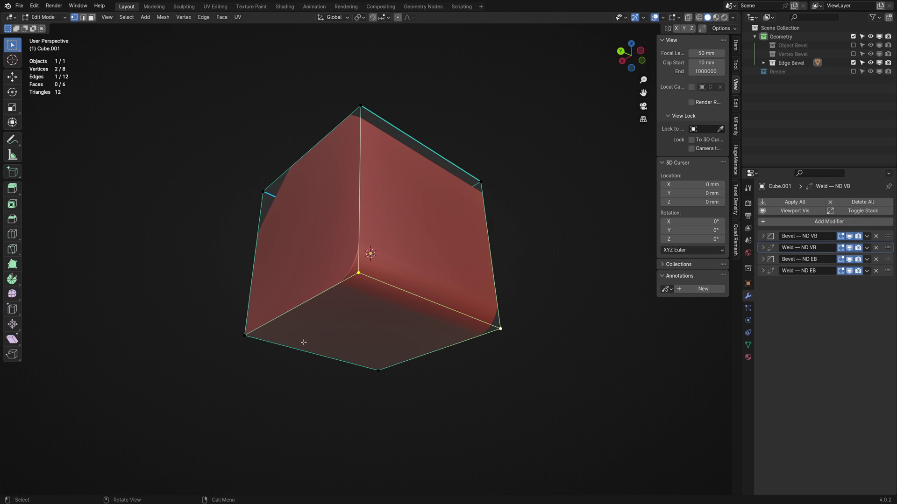
- Stack a new Vertex Bevel on both ends of the opposite bottom edge, with width 62.50 mm, 6 segments and a concave profile
{"action": "middle_click_drag", "start_coordinate": [303, 342], "coordinate": [463, 337]}
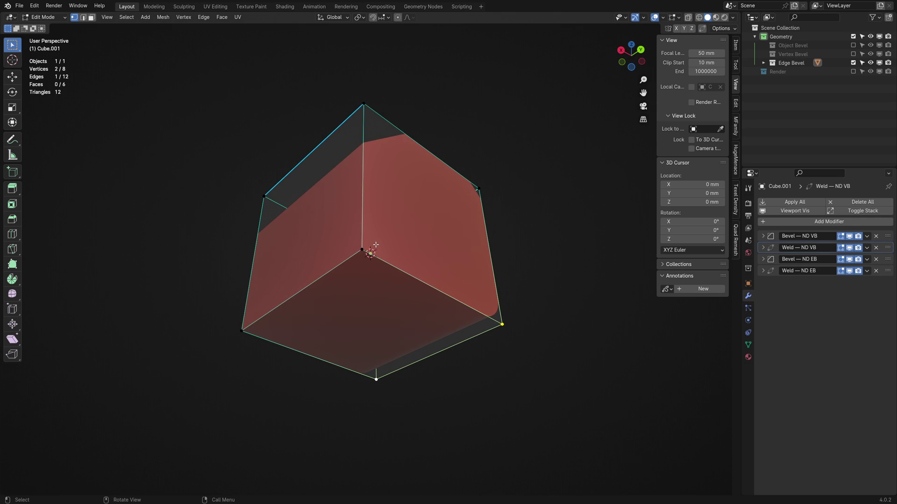
{"action": "left_click", "coordinate": [362, 250]}
{"action": "left_click", "coordinate": [242, 330], "text": "shift"}
{"action": "key", "text": "shift+2"}
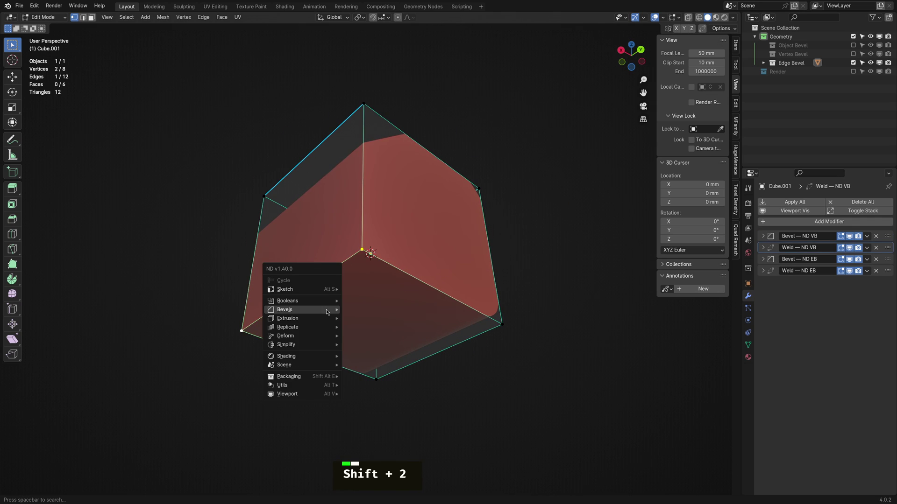
{"action": "mouse_move", "coordinate": [328, 312]}
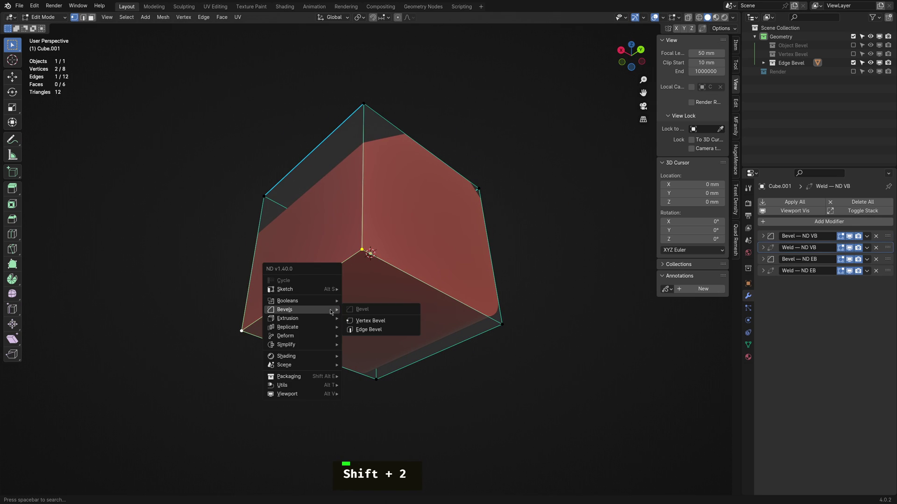
{"action": "left_click", "coordinate": [368, 321], "text": "alt"}
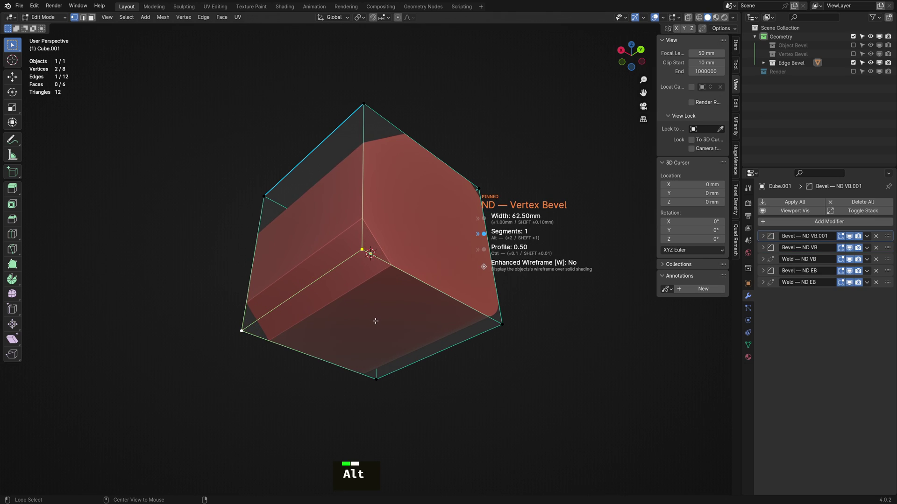
{"action": "scroll", "coordinate": [375, 321], "scroll_direction": "up", "scroll_amount": 3, "text": "alt"}
{"action": "scroll", "coordinate": [364, 320], "scroll_direction": "down", "scroll_amount": 4, "text": "ctrl"}
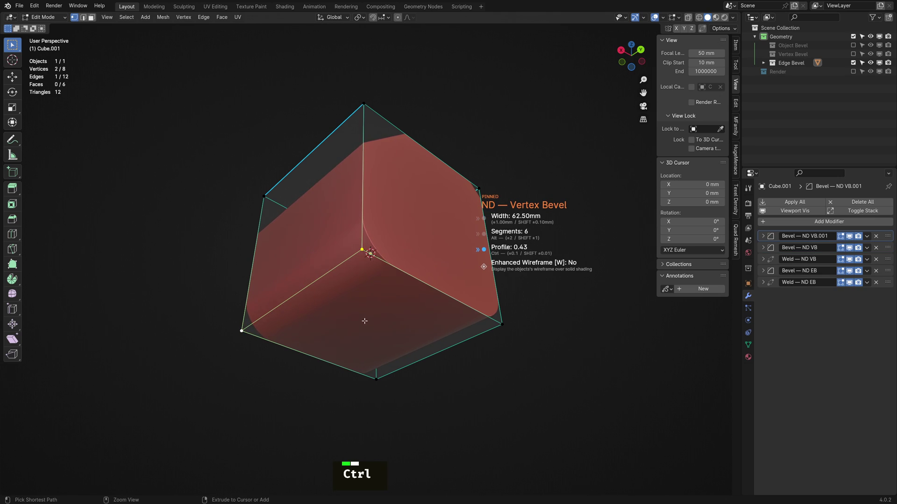
{"action": "left_click", "coordinate": [322, 325]}
{"action": "left_click", "coordinate": [547, 323]}
{"action": "middle_click_drag", "start_coordinate": [544, 324], "coordinate": [409, 307]}
{"action": "left_click", "coordinate": [277, 261]}
{"action": "left_click", "coordinate": [488, 279], "text": "shift"}
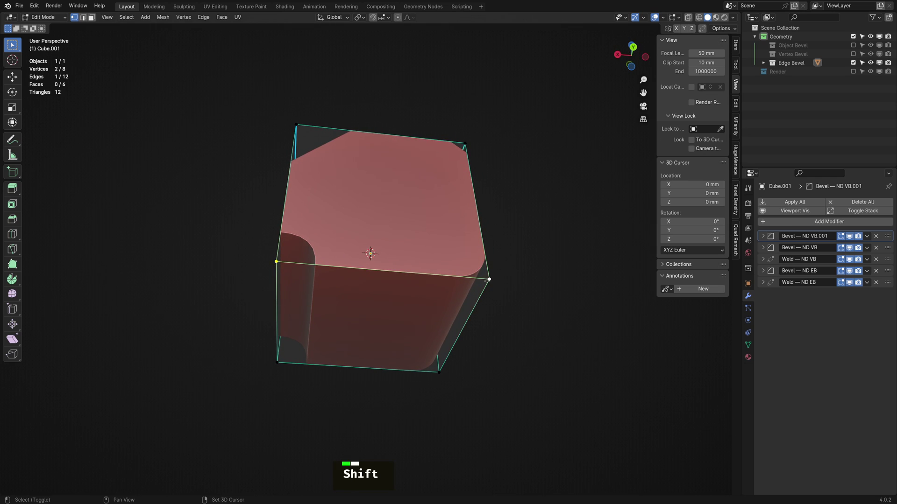
{"action": "key", "text": "shift+2"}
{"action": "mouse_move", "coordinate": [385, 281]}
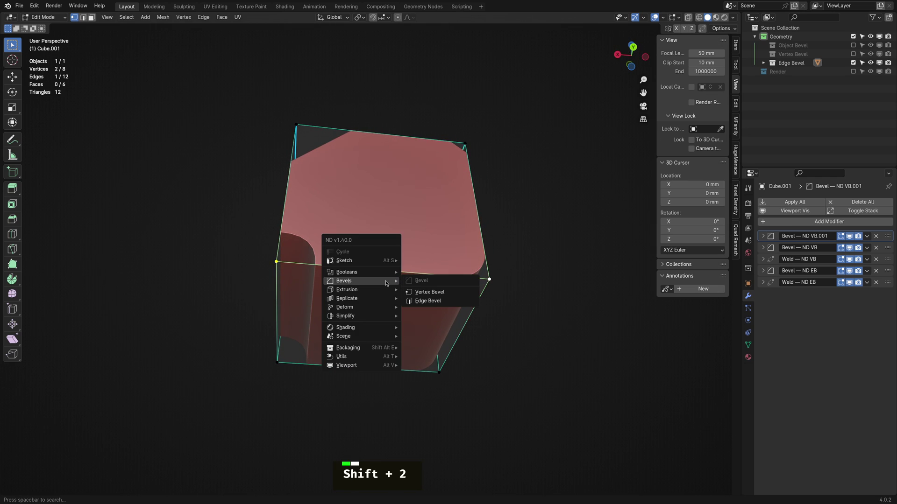
{"action": "left_click", "coordinate": [429, 293], "text": "alt"}
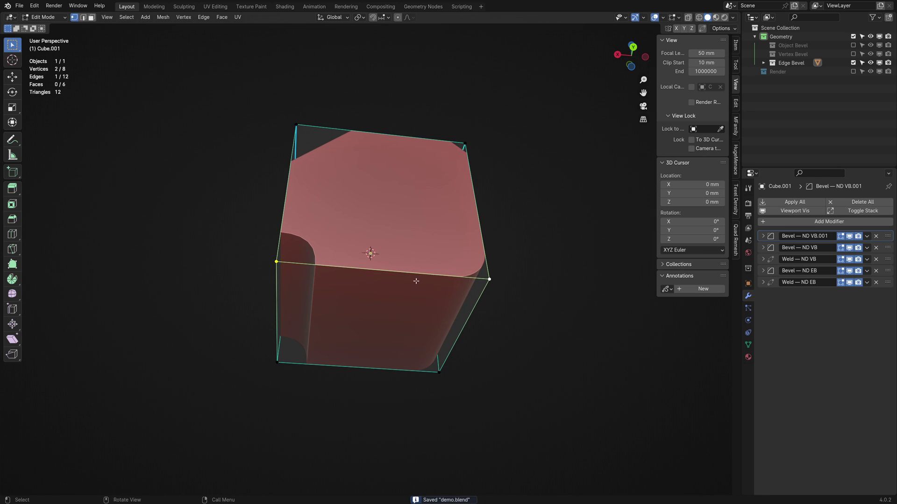
- Recall the Edge Bevel, set its width to 55.05 mm, place its modifier last in the stack and deselect everything
{"action": "key", "text": "2"}
{"action": "middle_click_drag", "start_coordinate": [403, 271], "coordinate": [462, 291]}
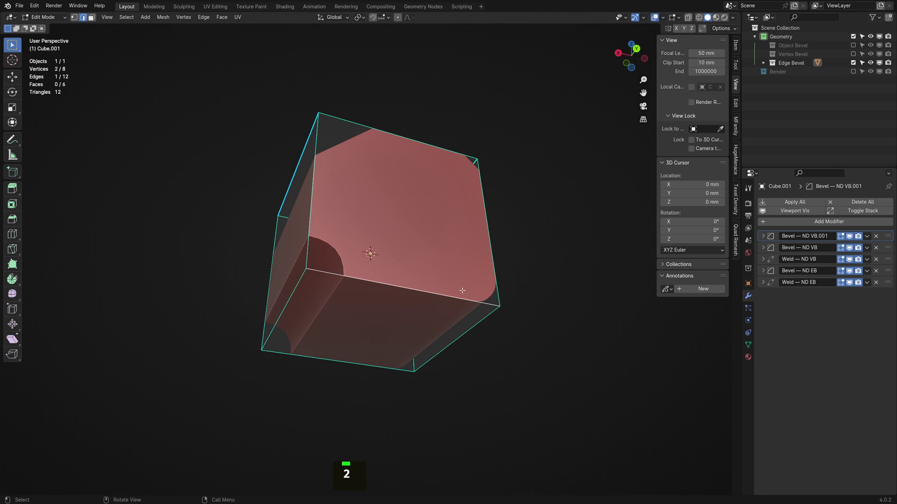
{"action": "key", "text": "shift+2"}
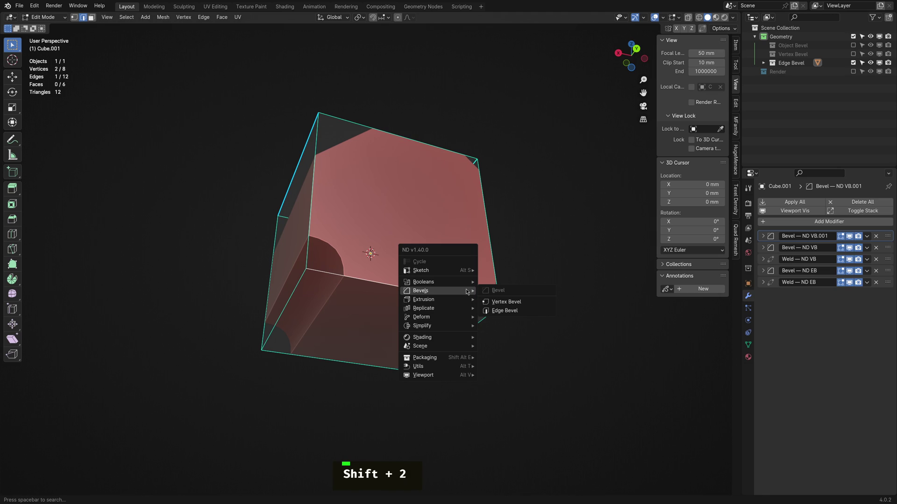
{"action": "left_click", "coordinate": [505, 310]}
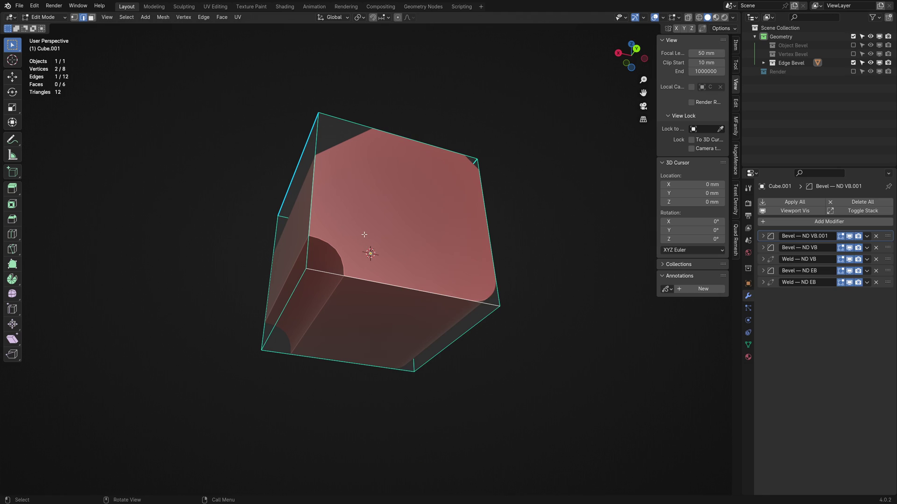
{"action": "left_click", "coordinate": [535, 384]}
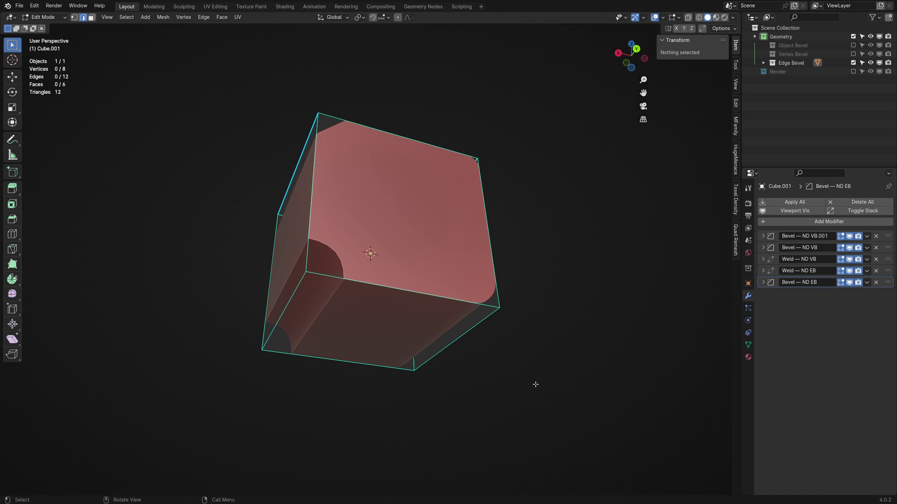
- Recall the Edge Bevel on the bottom edge crossing both vertex bevels with weight 0.61, and move its modifier to the top of the stack
{"action": "left_click", "coordinate": [404, 291]}
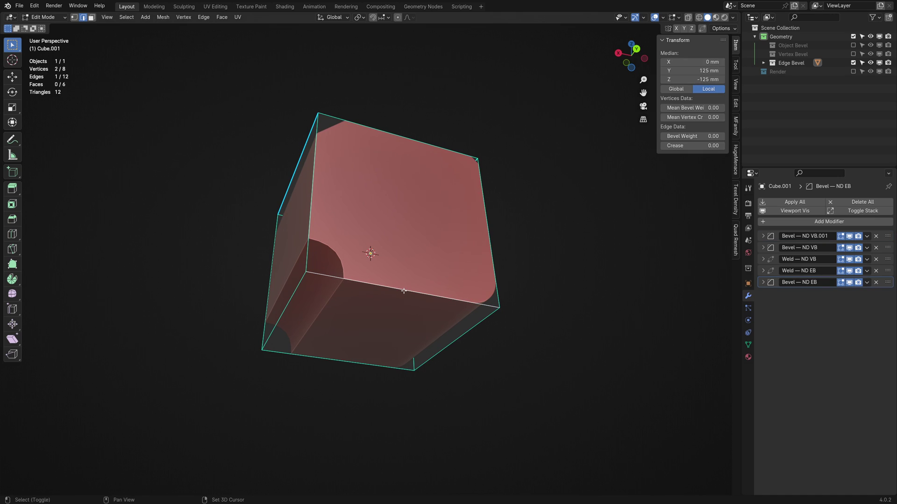
{"action": "key", "text": "shift+2"}
{"action": "left_click", "coordinate": [443, 310]}
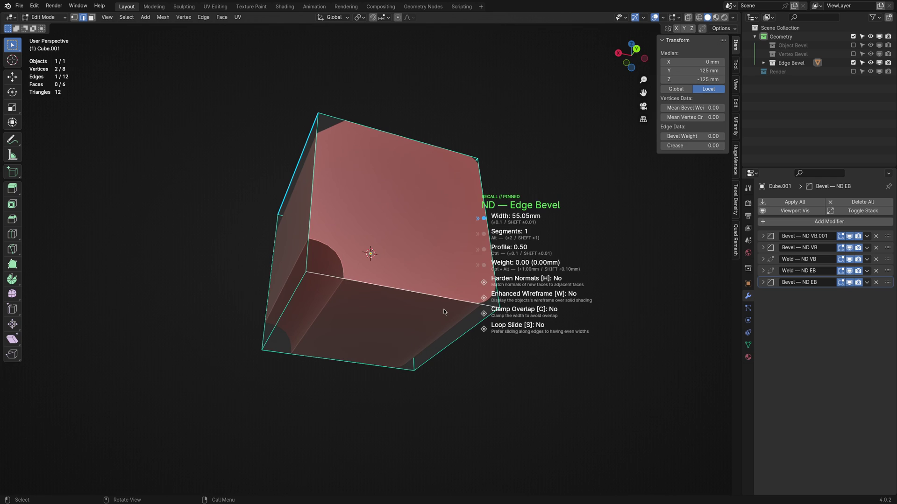
{"action": "key", "text": "ctrl+alt"}
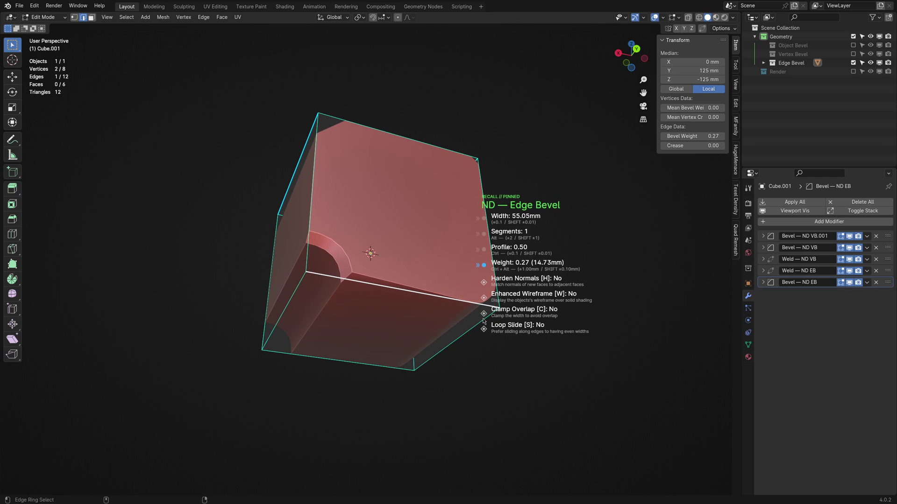
{"action": "left_click", "coordinate": [531, 331]}
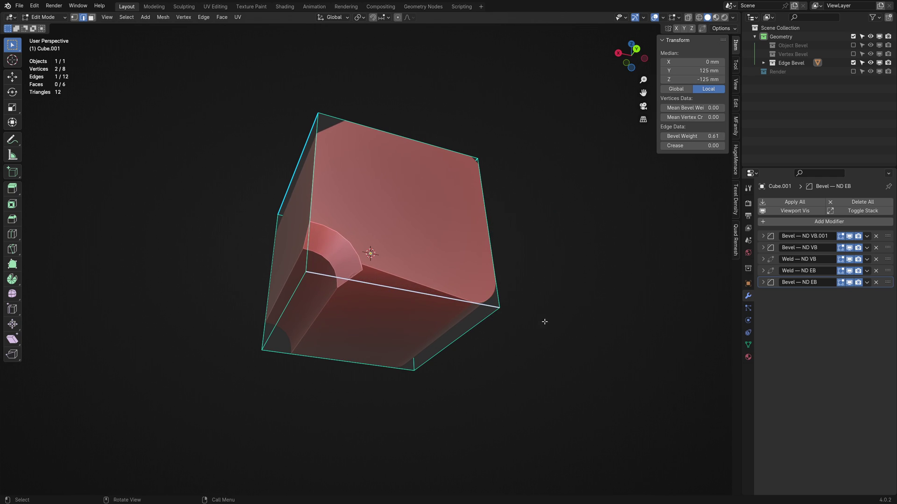
{"action": "left_click_drag", "start_coordinate": [887, 282], "coordinate": [882, 236]}
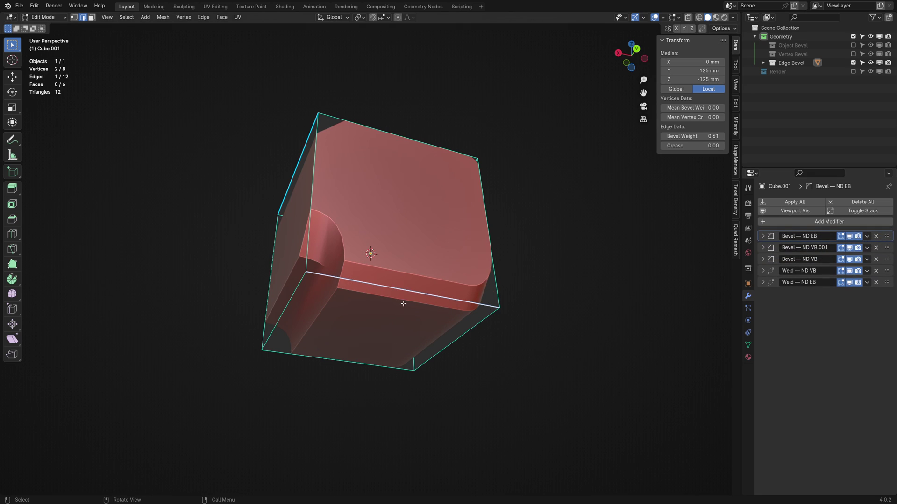
{"action": "left_click", "coordinate": [528, 305]}
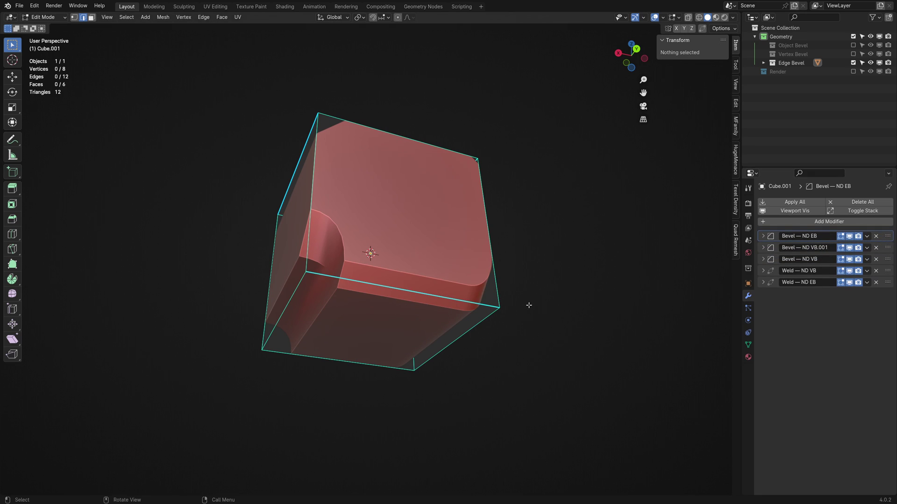